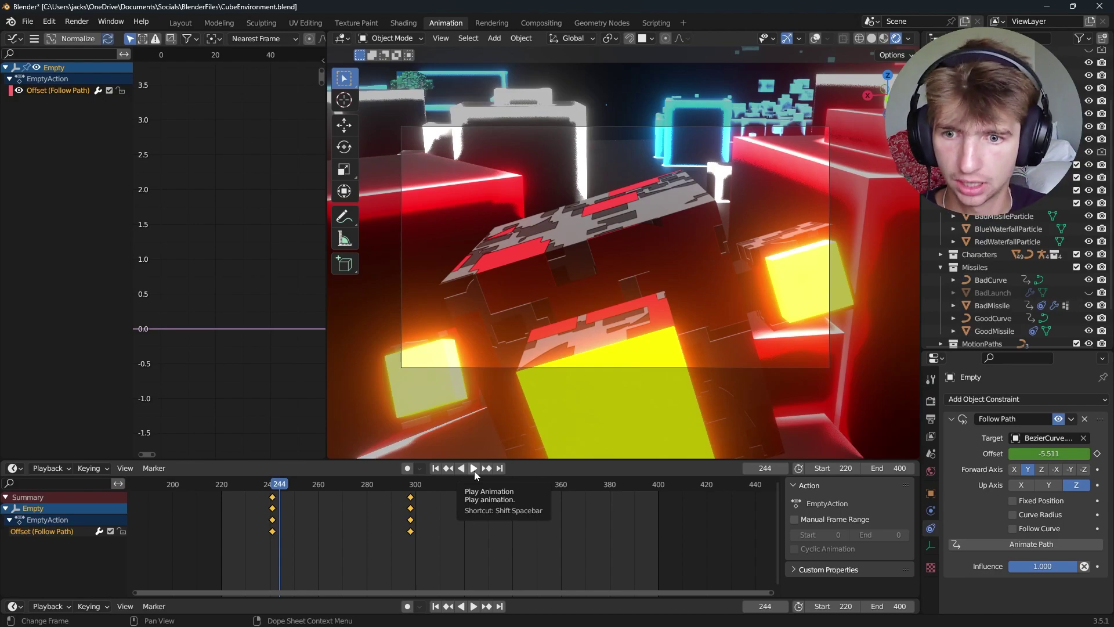
Play and stop the Empty's Follow Path animation, then orbit around the cube scene
{"action": "left_click", "coordinate": [474, 469]}
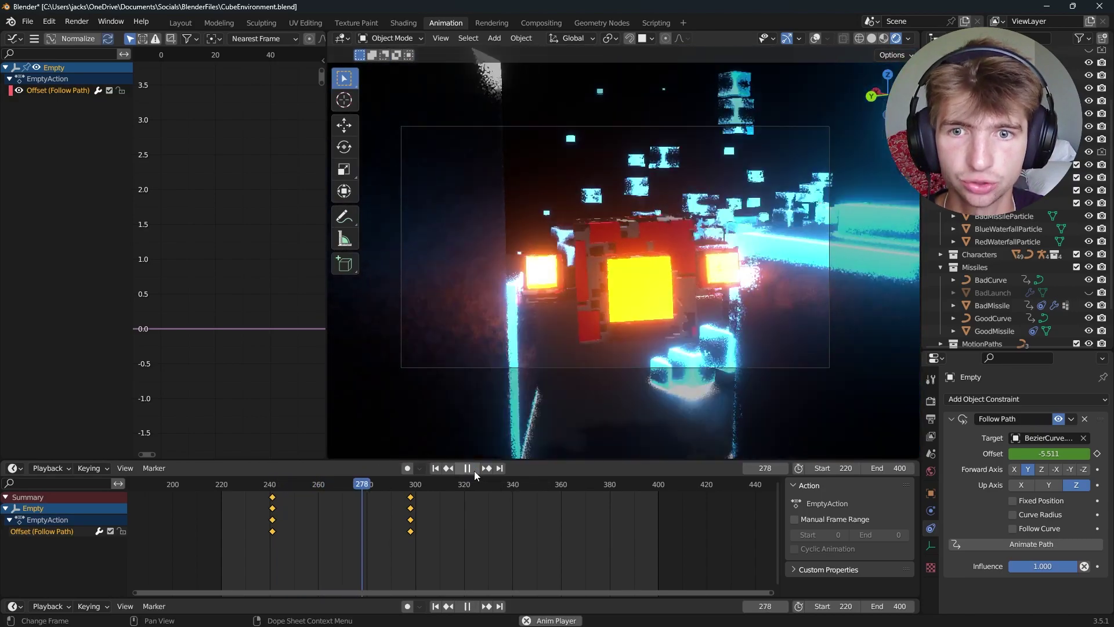
{"action": "left_click", "coordinate": [474, 468]}
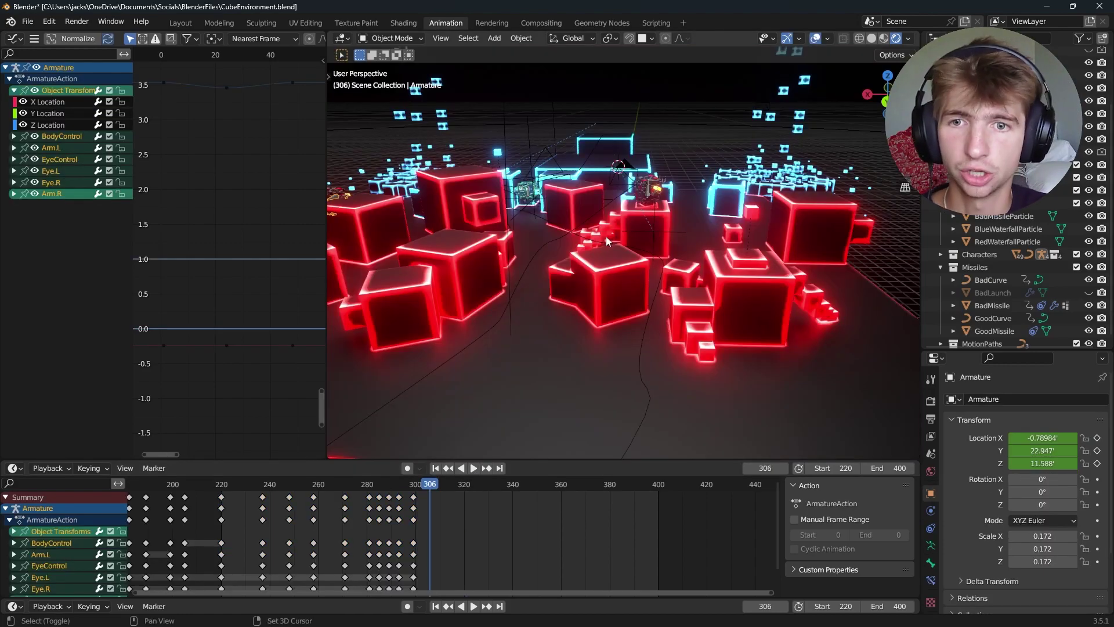
{"action": "middle_click_drag", "start_coordinate": [606, 236], "coordinate": [640, 312]}
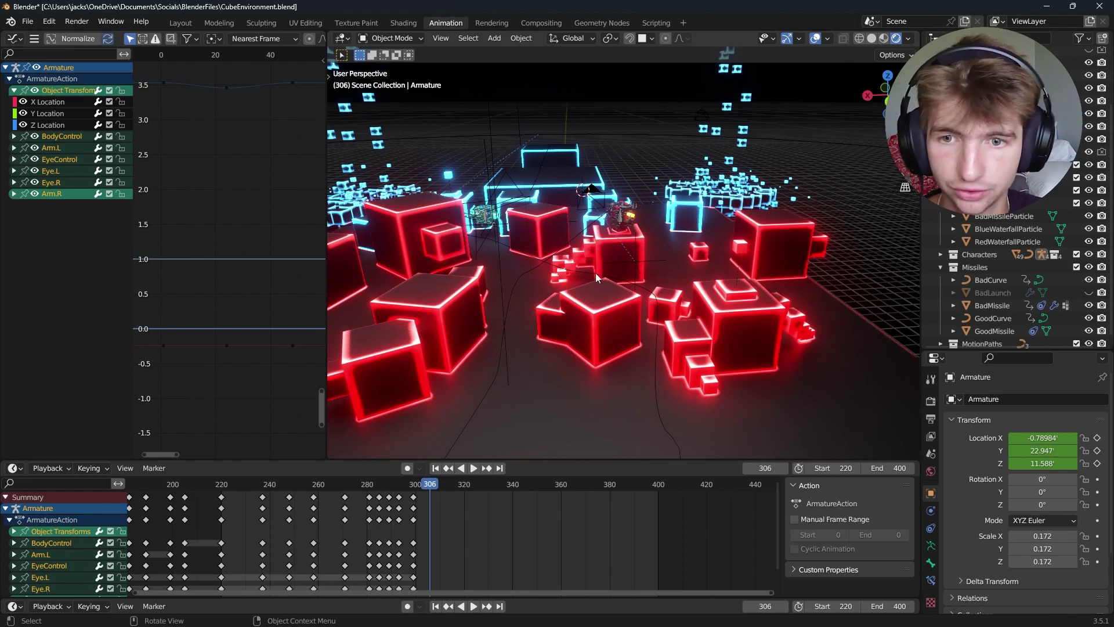
Add a new camera object to the scene
{"action": "key", "text": "shift+a"}
{"action": "mouse_move", "coordinate": [596, 272]}
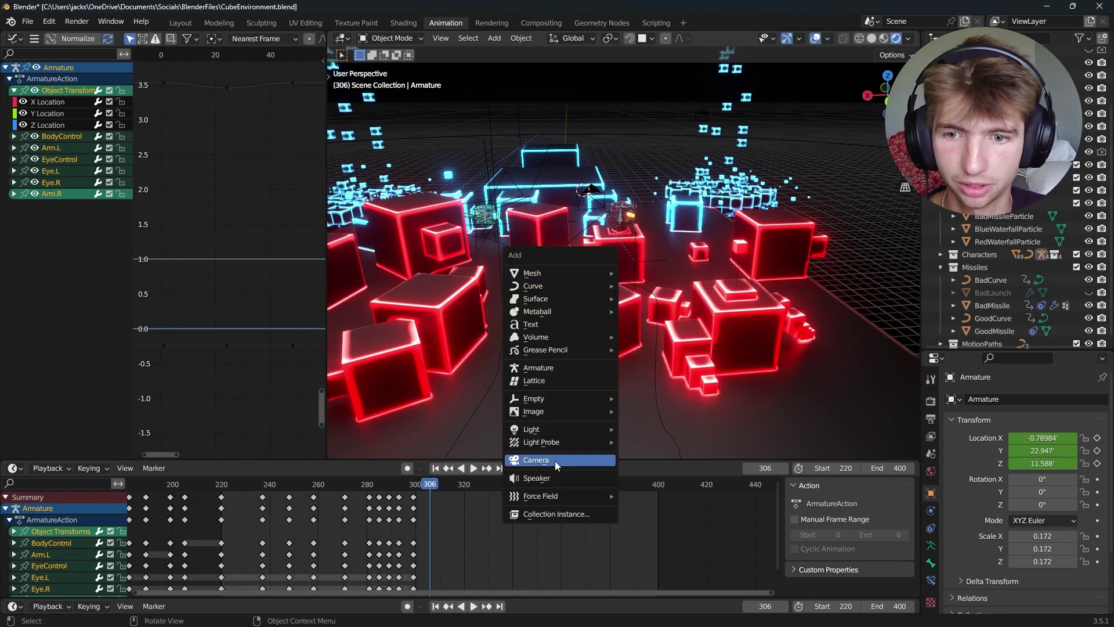
{"action": "left_click", "coordinate": [554, 460]}
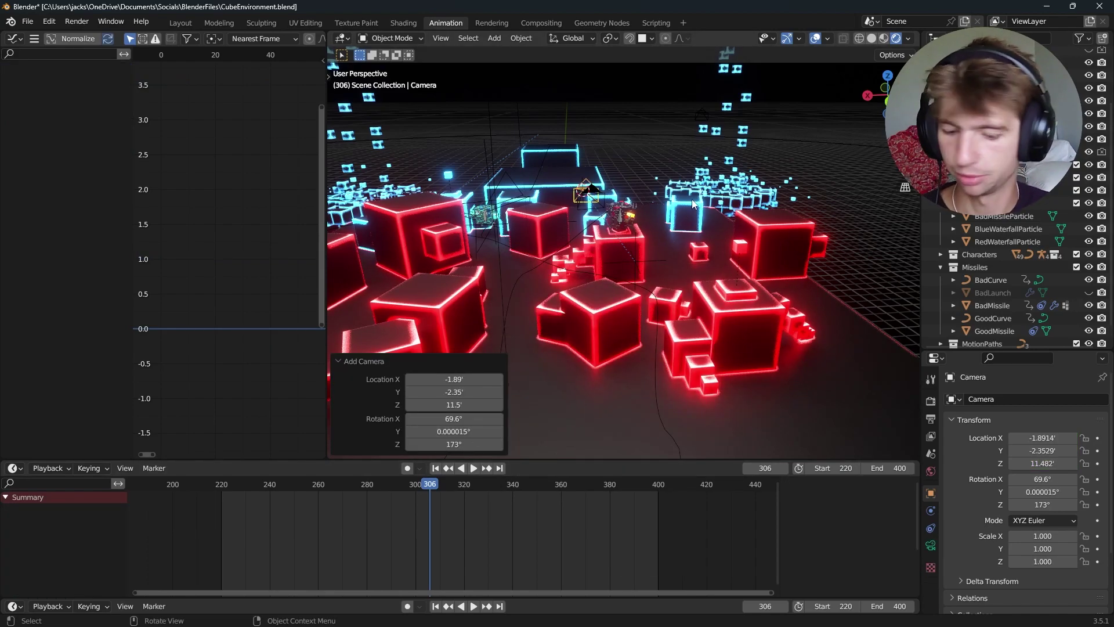
Look through the new camera and set it as the scene's active camera
{"action": "key", "text": "KP_0"}
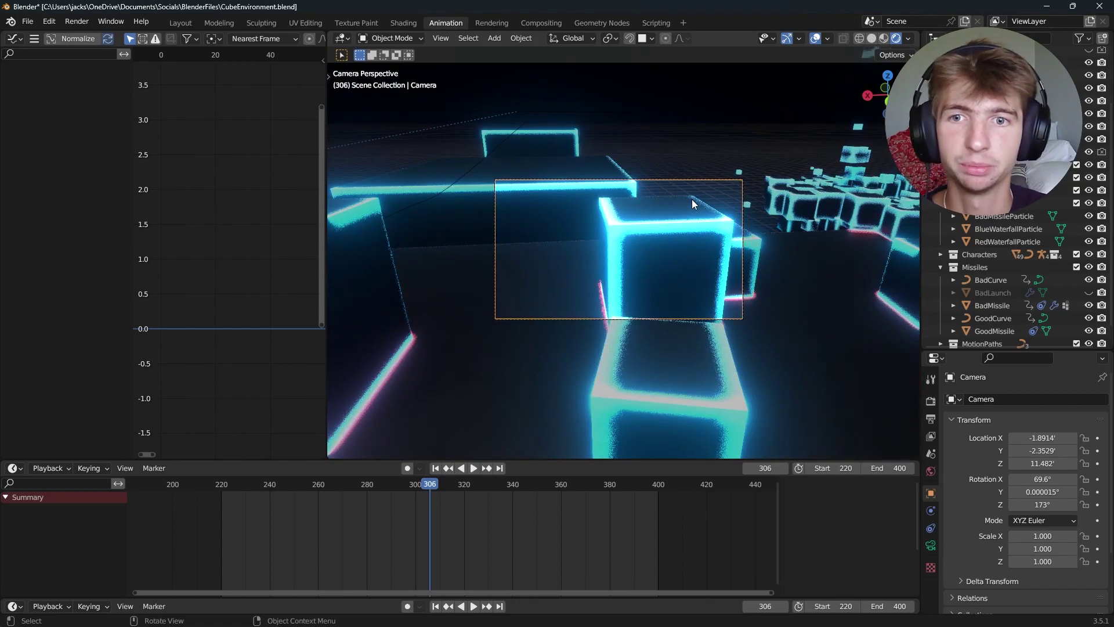
{"action": "middle_click_drag", "start_coordinate": [570, 196], "coordinate": [687, 276]}
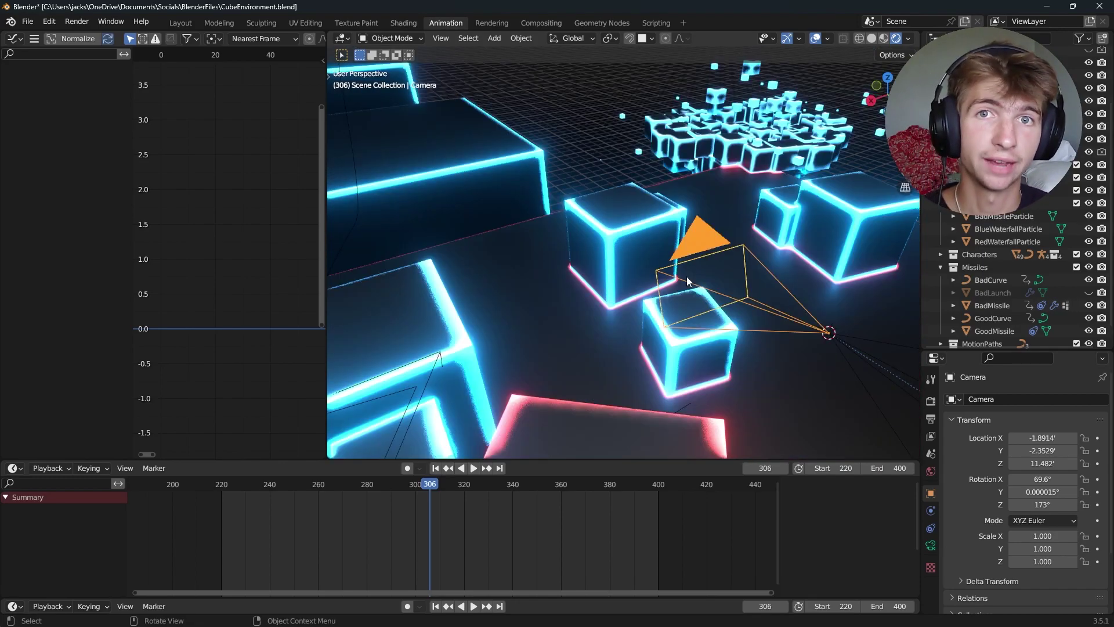
{"action": "right_click", "coordinate": [687, 276]}
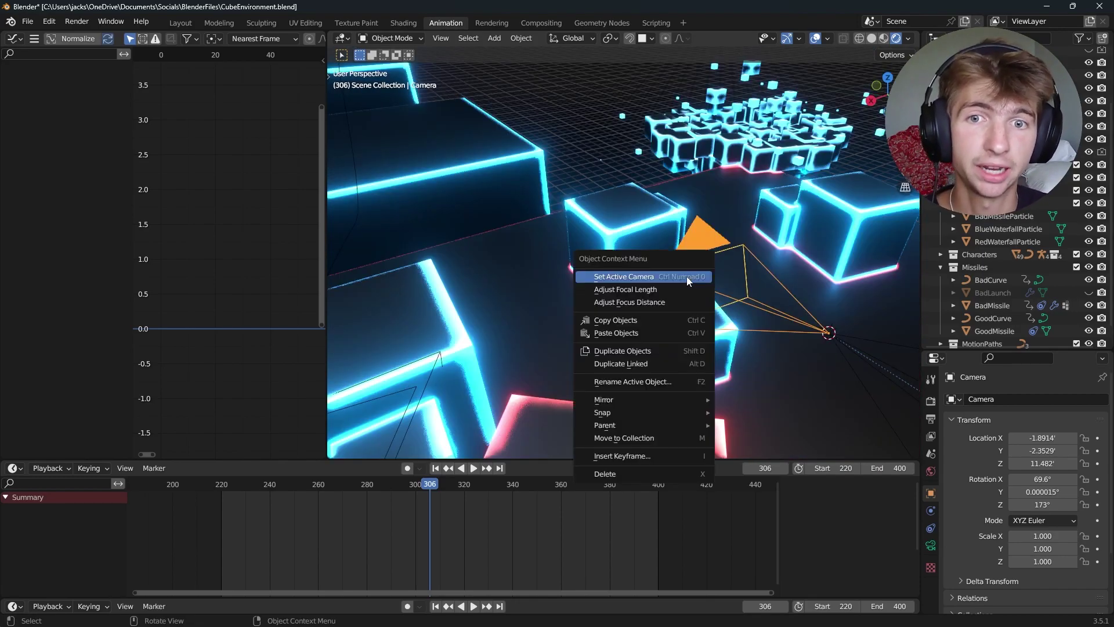
{"action": "left_click", "coordinate": [609, 278]}
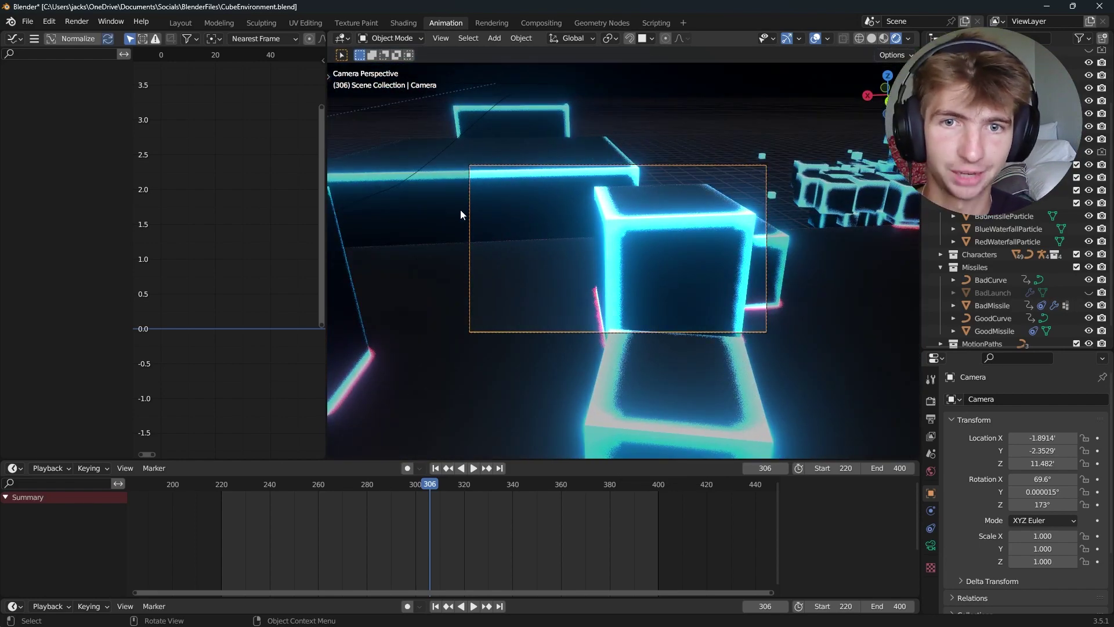
Move the timeline to frame 240 and select the Bad1Path curve
{"action": "middle_click_drag", "start_coordinate": [567, 297], "coordinate": [643, 293]}
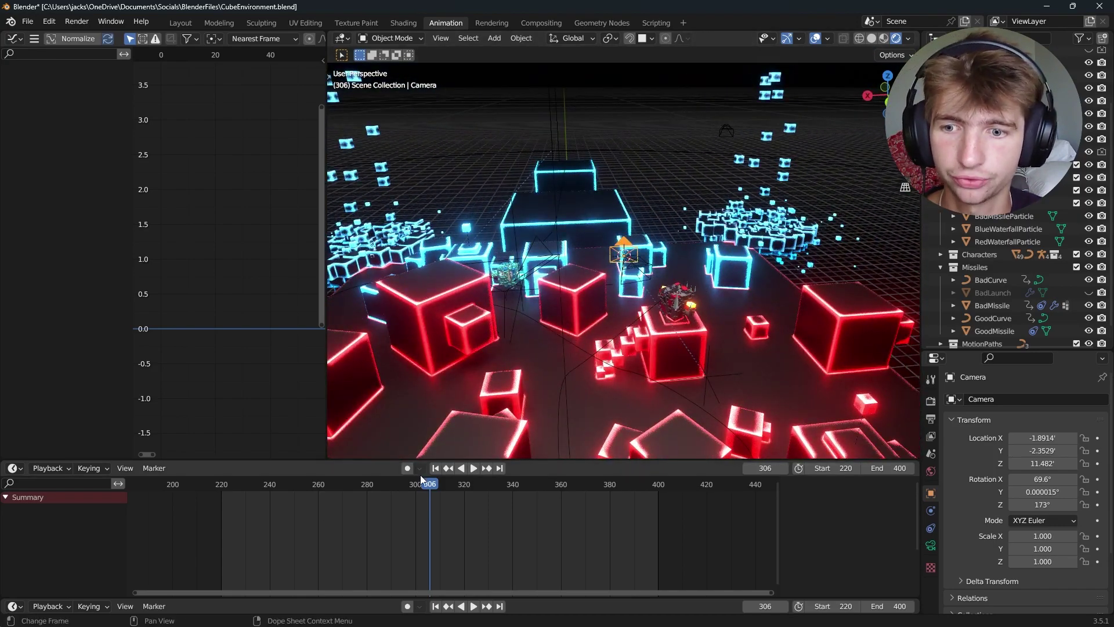
{"action": "left_click_drag", "start_coordinate": [422, 484], "coordinate": [226, 490]}
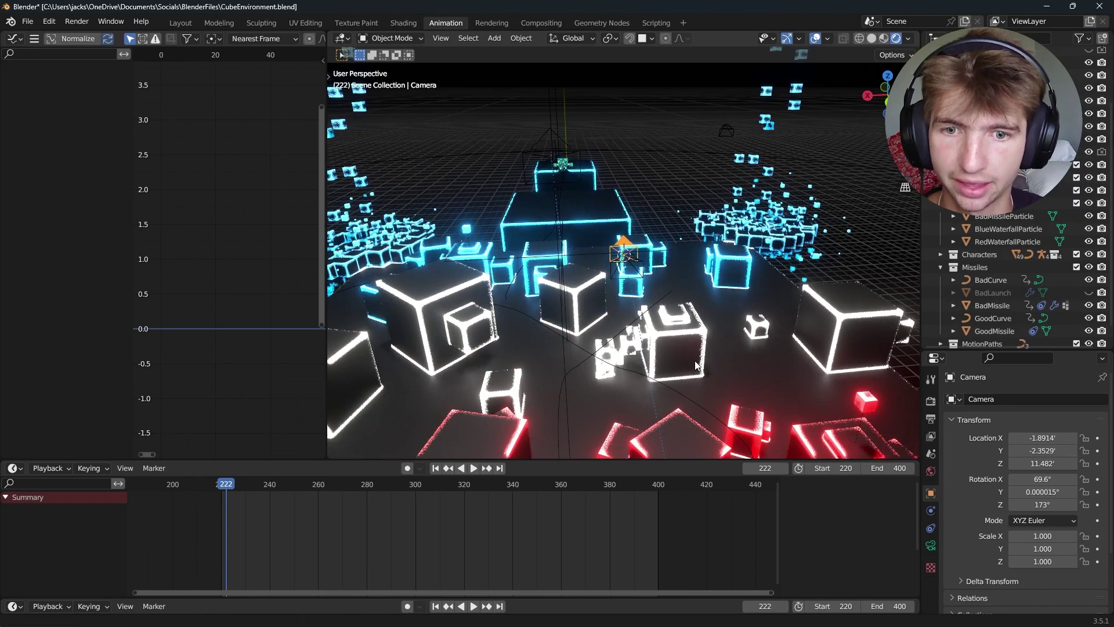
{"action": "middle_click_drag", "start_coordinate": [696, 365], "coordinate": [487, 385]}
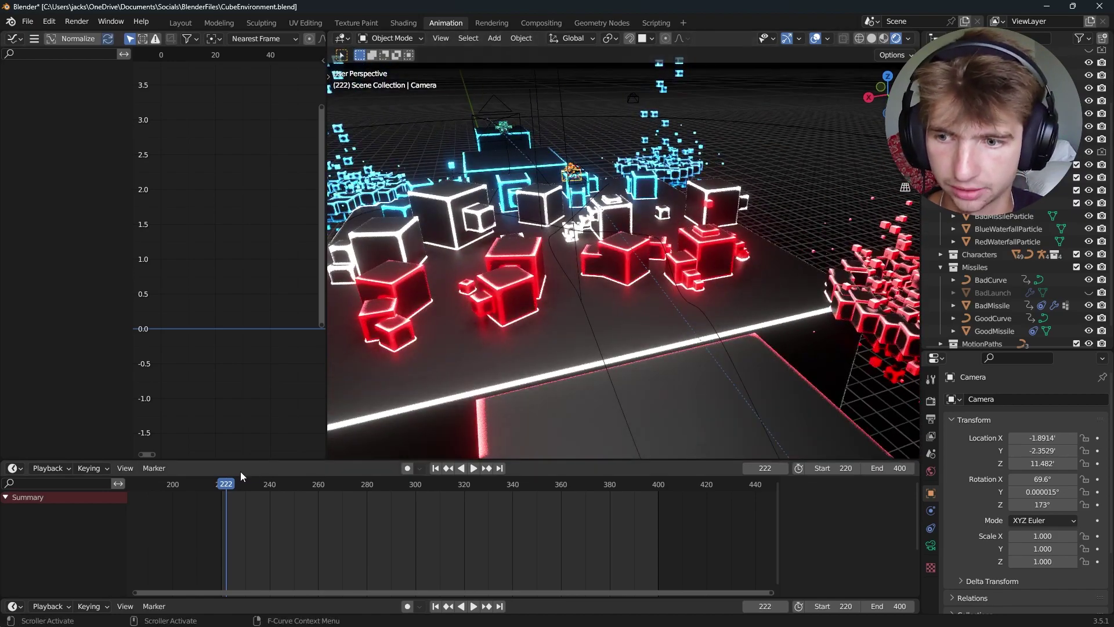
{"action": "left_click_drag", "start_coordinate": [232, 483], "coordinate": [269, 489]}
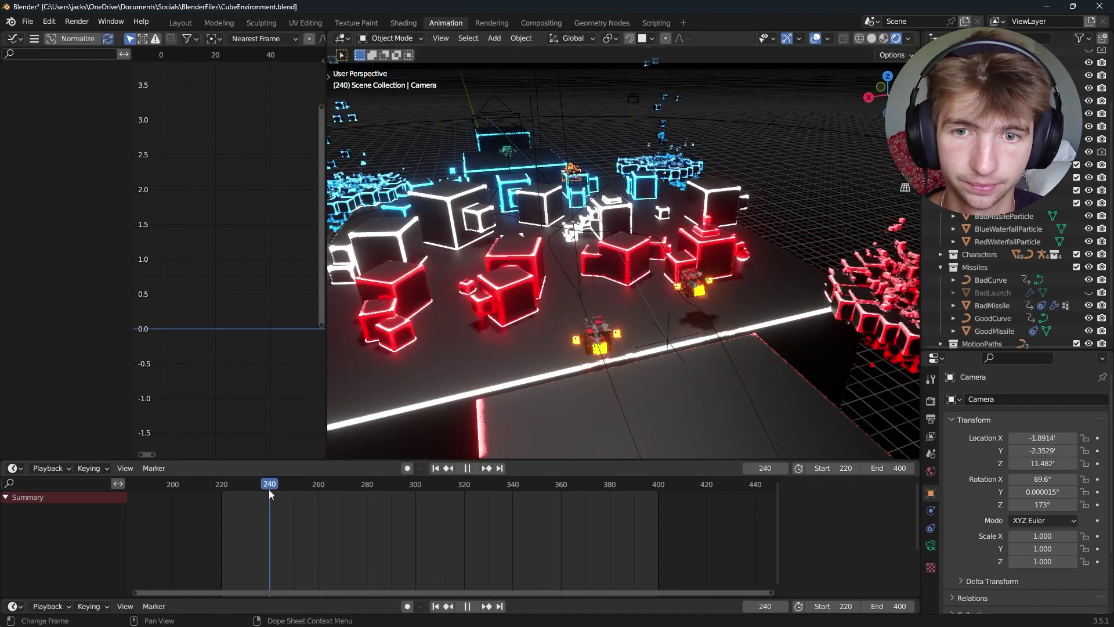
{"action": "left_click", "coordinate": [731, 357]}
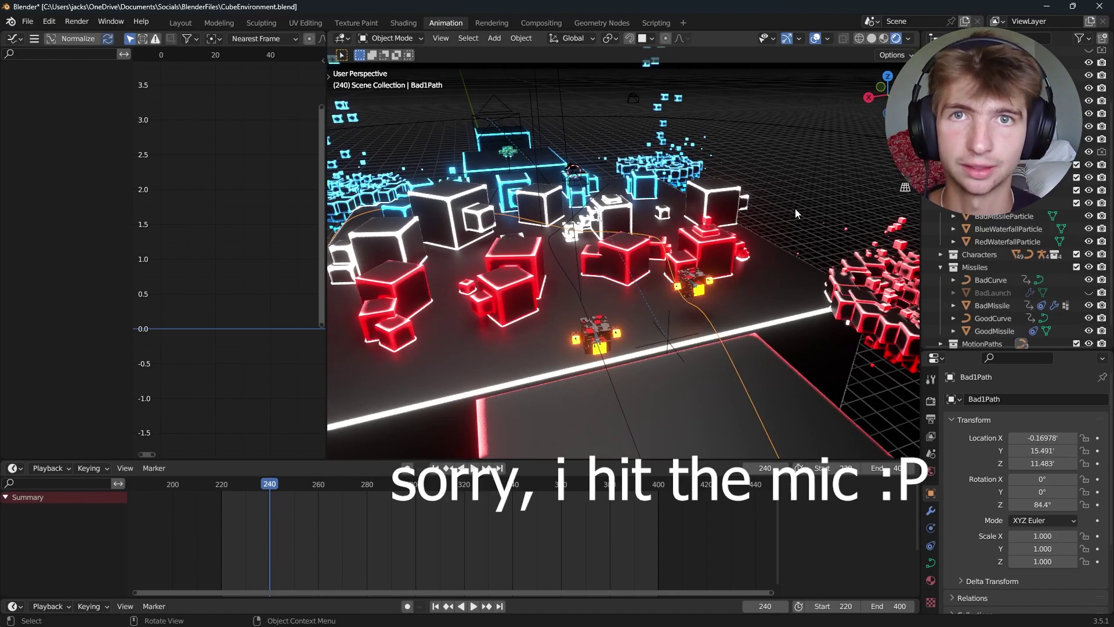
Add a new Bezier curve, BezierCurve.002, at the camera's location
{"action": "scroll", "coordinate": [768, 229], "scroll_direction": "up", "scroll_amount": 3}
{"action": "key", "text": "shift+a"}
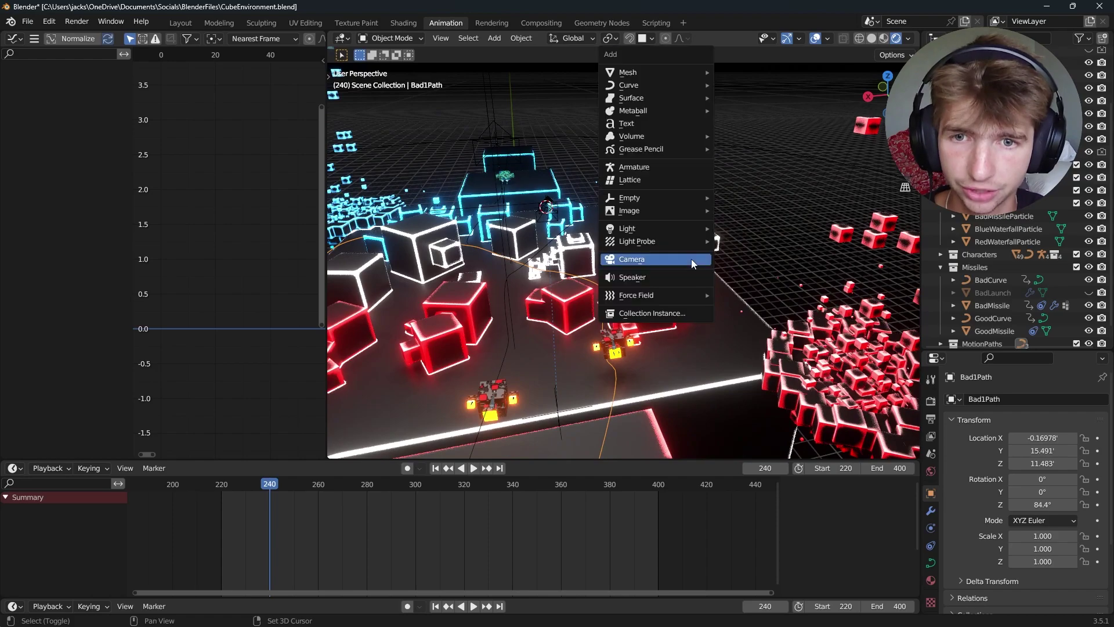
{"action": "mouse_move", "coordinate": [648, 83]}
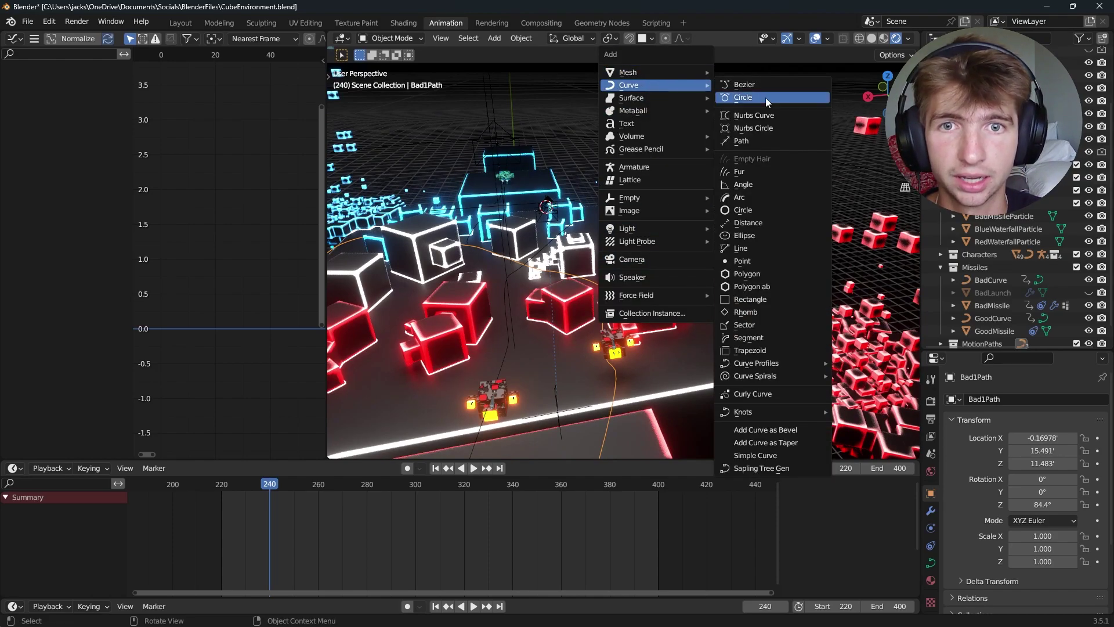
{"action": "left_click", "coordinate": [754, 86]}
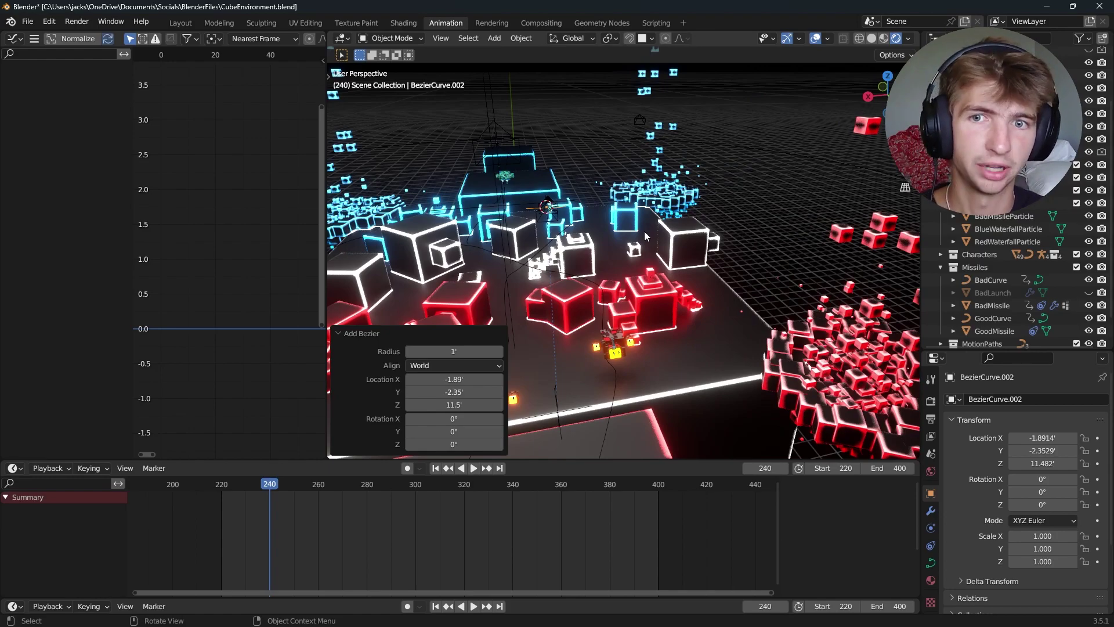
{"action": "middle_click_drag", "start_coordinate": [644, 231], "coordinate": [601, 316]}
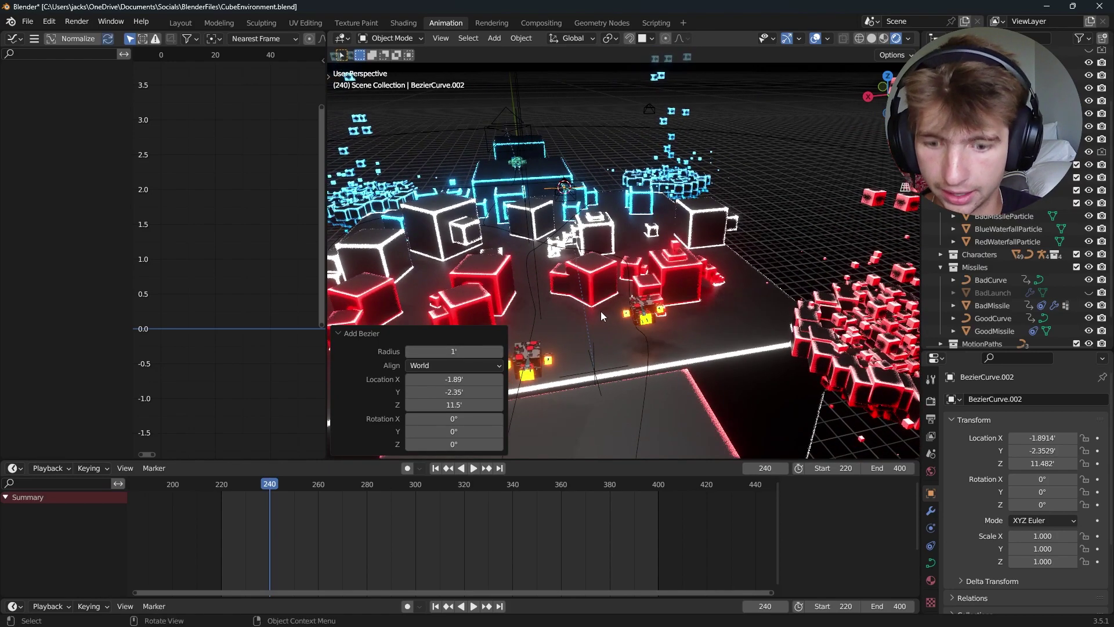
In top view with Solid shading, move the new curve up near the characters
{"action": "key", "text": "KP_7"}
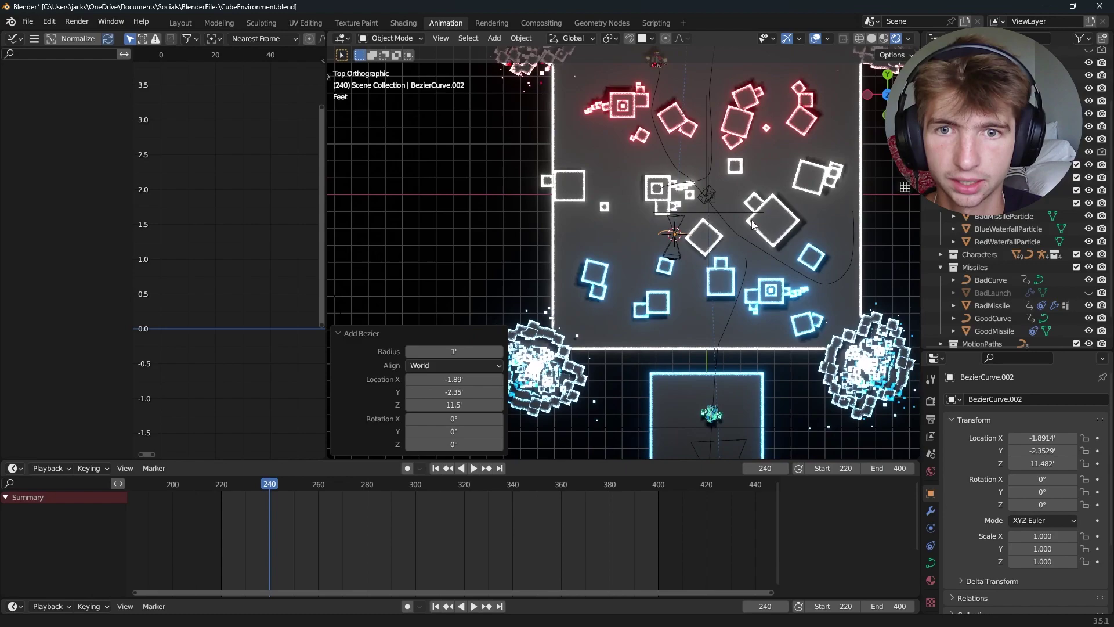
{"action": "scroll", "coordinate": [847, 162], "scroll_direction": "up", "scroll_amount": 2}
{"action": "left_click", "coordinate": [872, 38]}
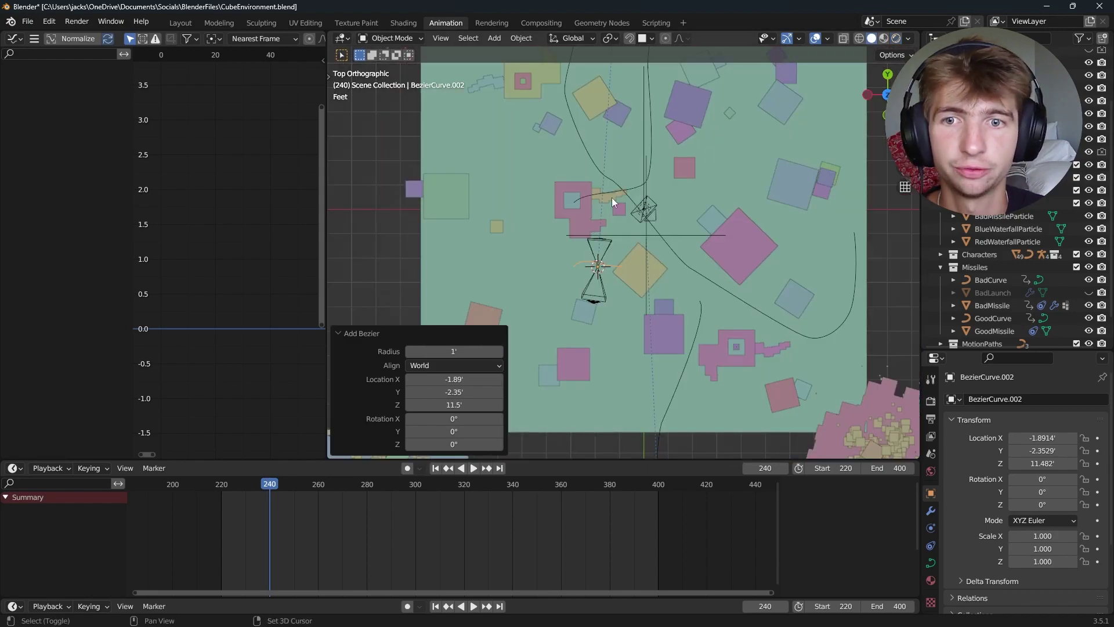
{"action": "scroll", "coordinate": [611, 198], "scroll_direction": "down", "scroll_amount": 3}
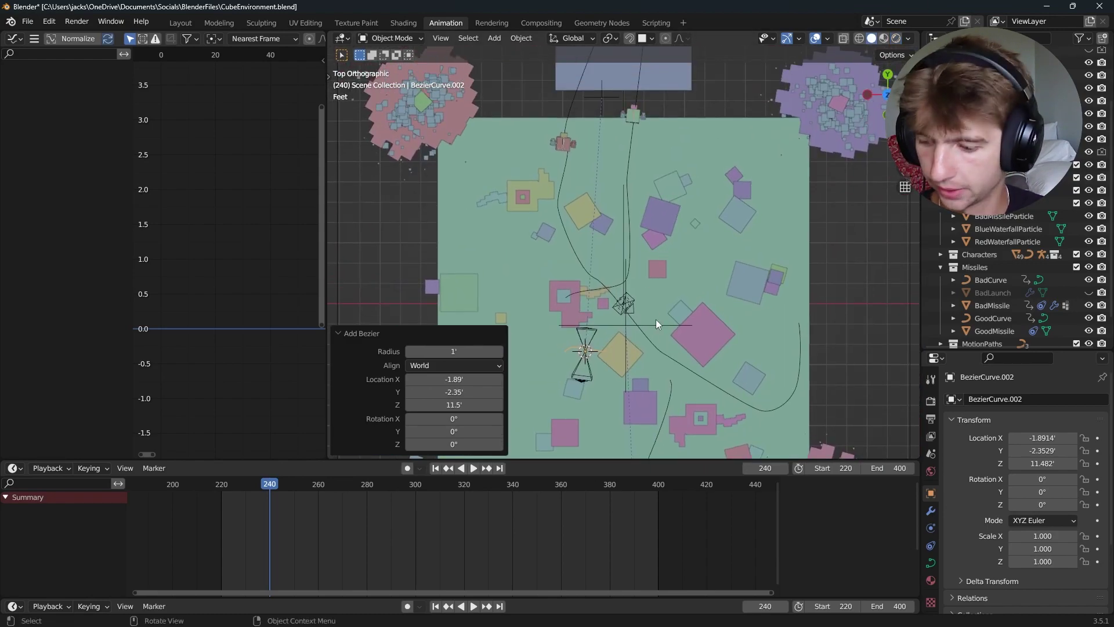
{"action": "key", "text": "g"}
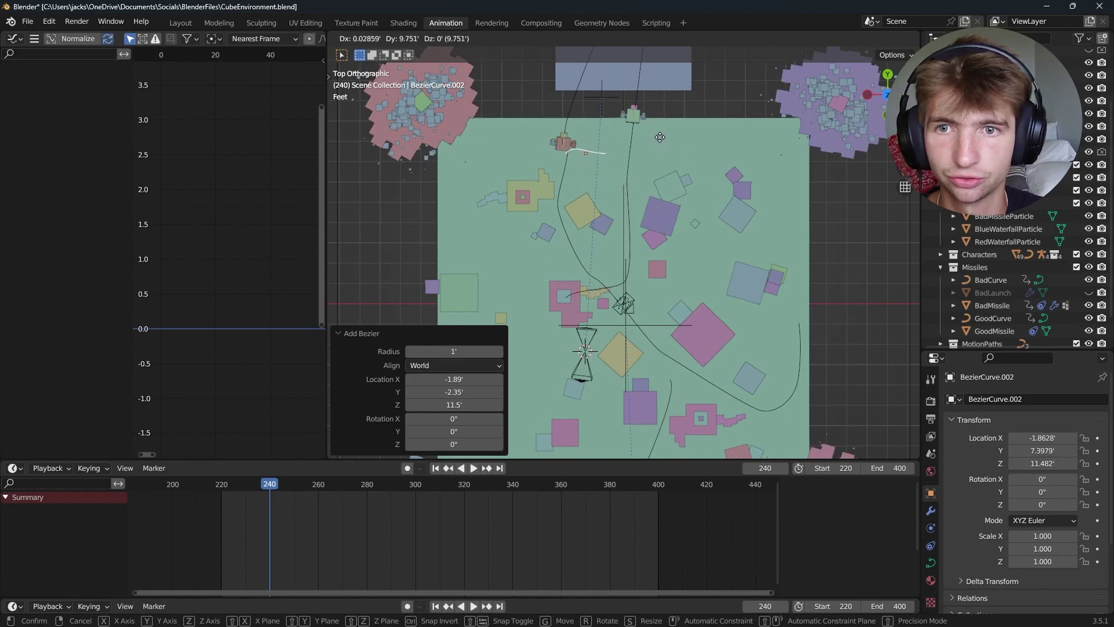
{"action": "left_click", "coordinate": [659, 137]}
{"action": "scroll", "coordinate": [602, 162], "scroll_direction": "up", "scroll_amount": 3}
In Edit Mode, reposition the curve's control points and rotate them 34.7° about Z
{"action": "key", "text": "Tab"}
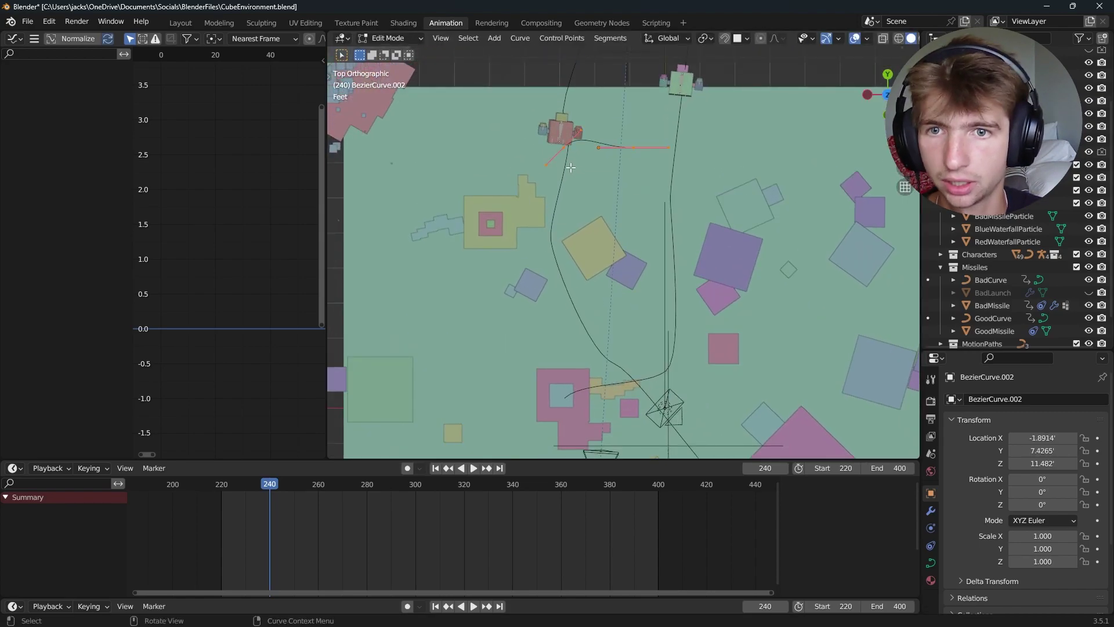
{"action": "left_click", "coordinate": [565, 149]}
{"action": "key", "text": "g"}
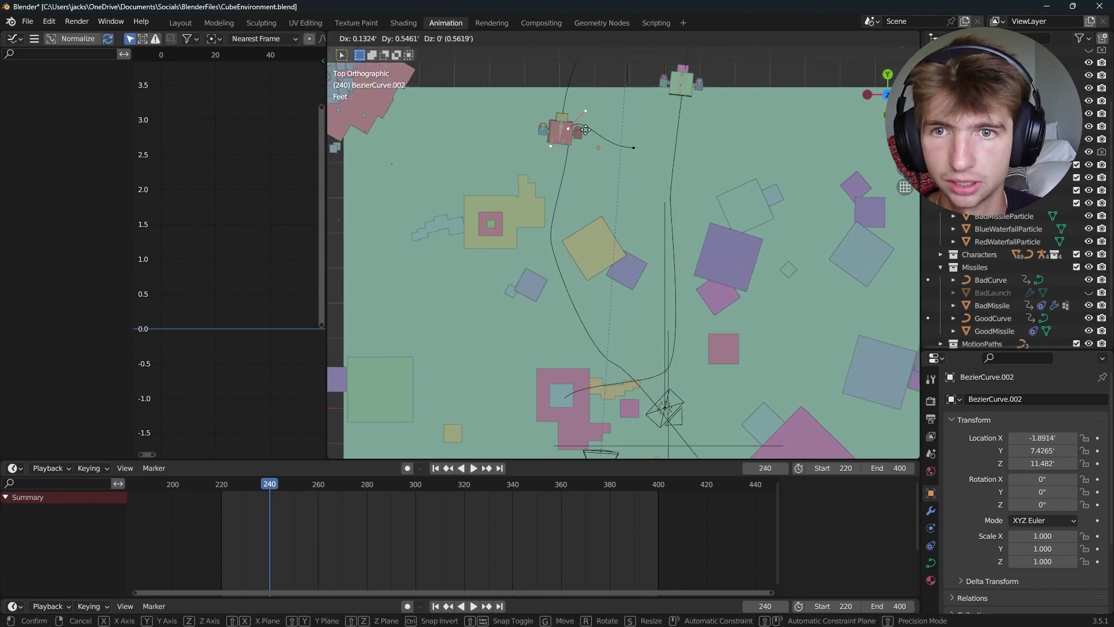
{"action": "left_click", "coordinate": [585, 130]}
{"action": "key", "text": "g"}
{"action": "left_click", "coordinate": [562, 245]}
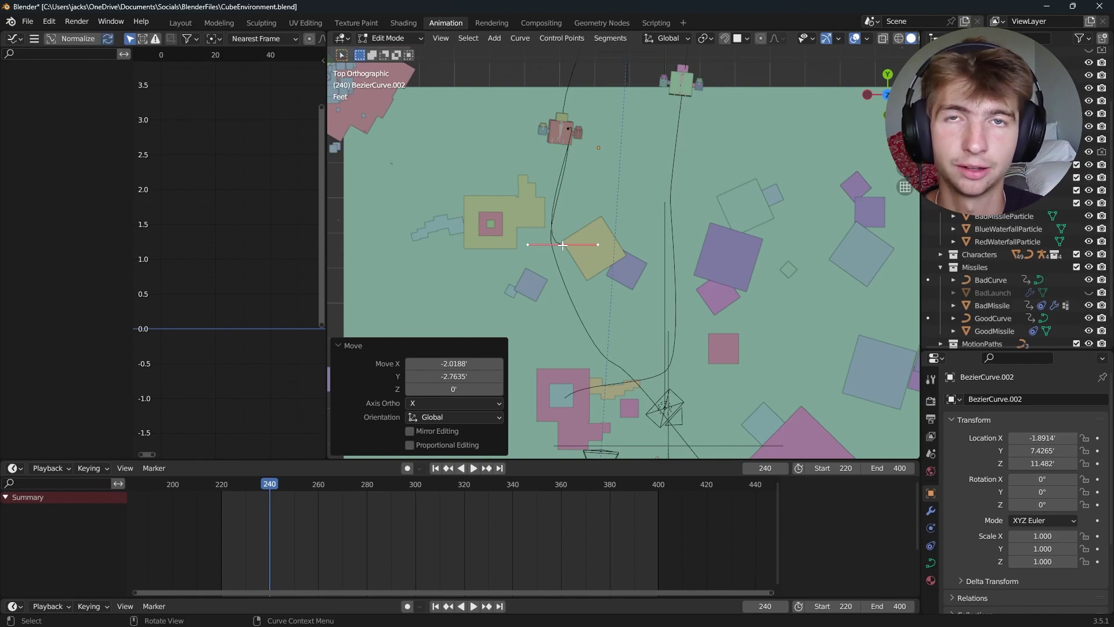
{"action": "middle_click_drag", "start_coordinate": [607, 256], "coordinate": [601, 224], "text": "shift"}
{"action": "key", "text": "g"}
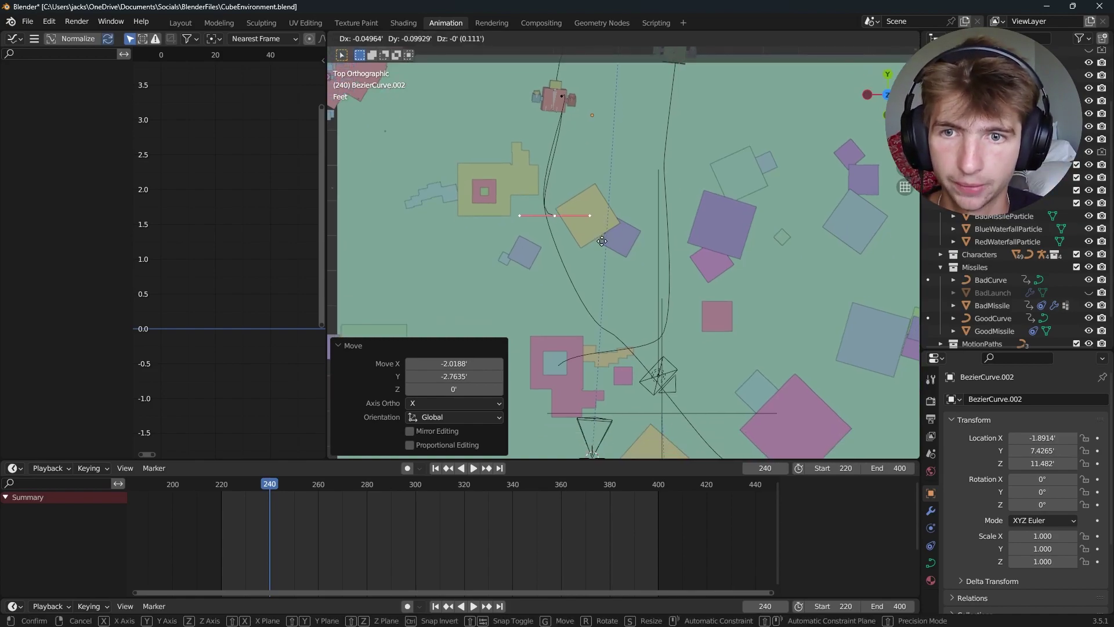
{"action": "left_click", "coordinate": [612, 287]}
{"action": "key", "text": "r"}
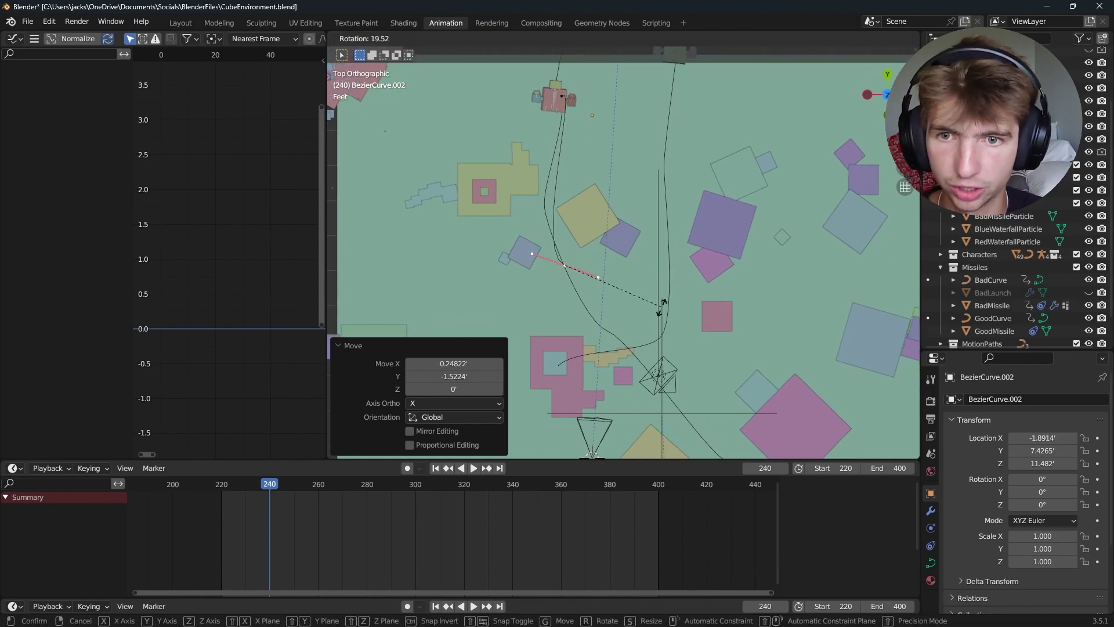
{"action": "left_click", "coordinate": [641, 320]}
{"action": "left_click_drag", "start_coordinate": [273, 485], "coordinate": [313, 491]}
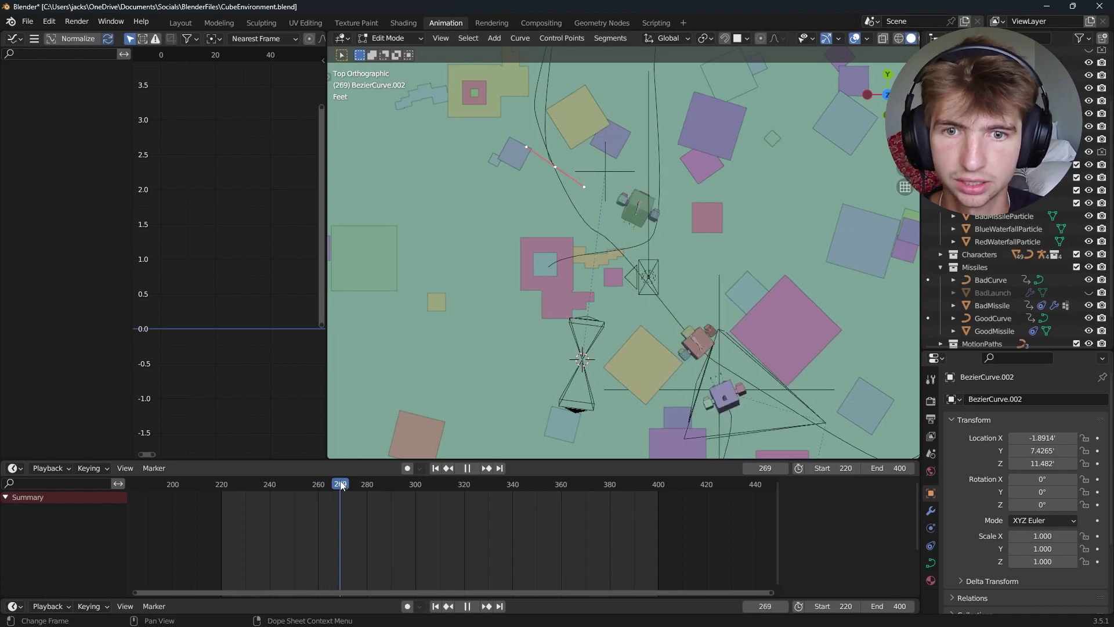
Place a new curve point at the lower right and rotate its handles, checking frame 293
{"action": "key", "text": "space"}
{"action": "key", "text": "g"}
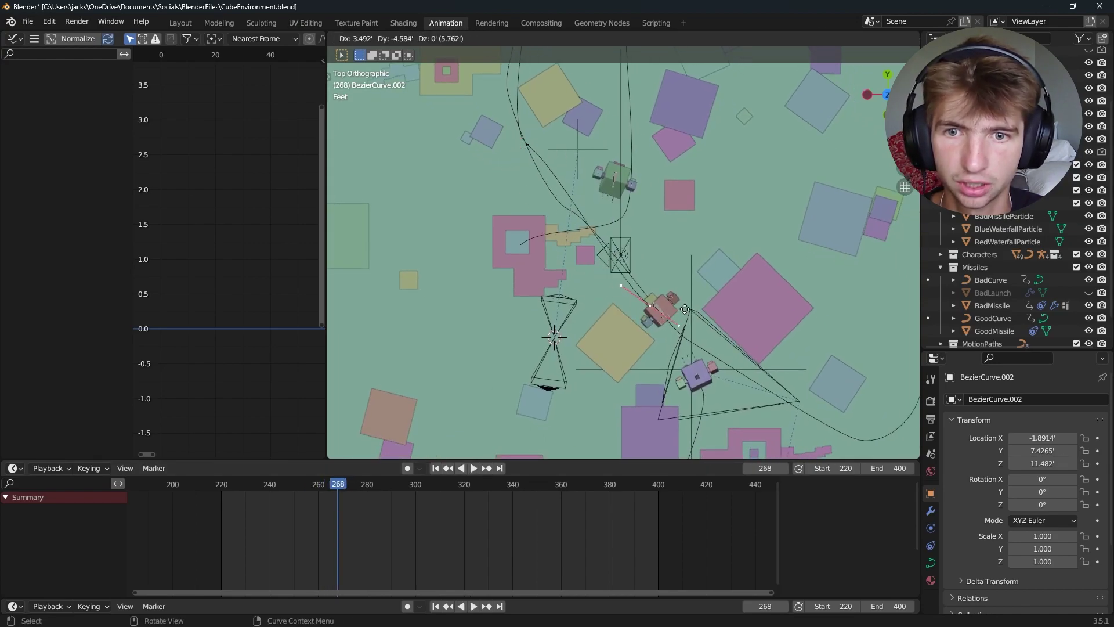
{"action": "left_click", "coordinate": [694, 307]}
{"action": "key", "text": "r"}
{"action": "left_click", "coordinate": [735, 297]}
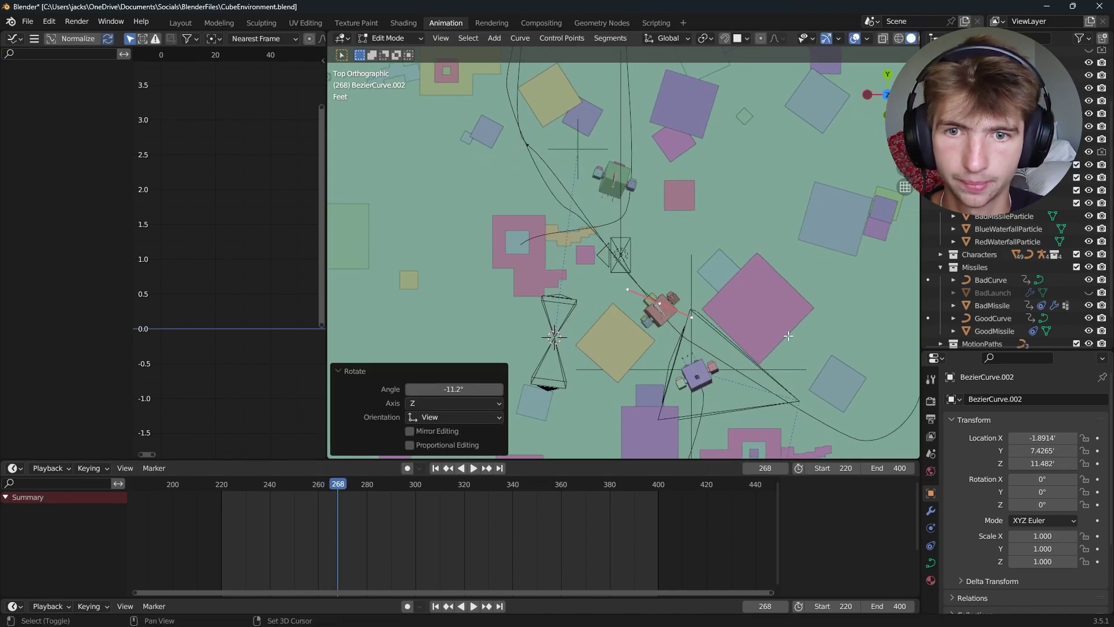
{"action": "middle_click_drag", "start_coordinate": [728, 299], "coordinate": [612, 218], "text": "shift"}
{"action": "left_click_drag", "start_coordinate": [340, 485], "coordinate": [398, 490]}
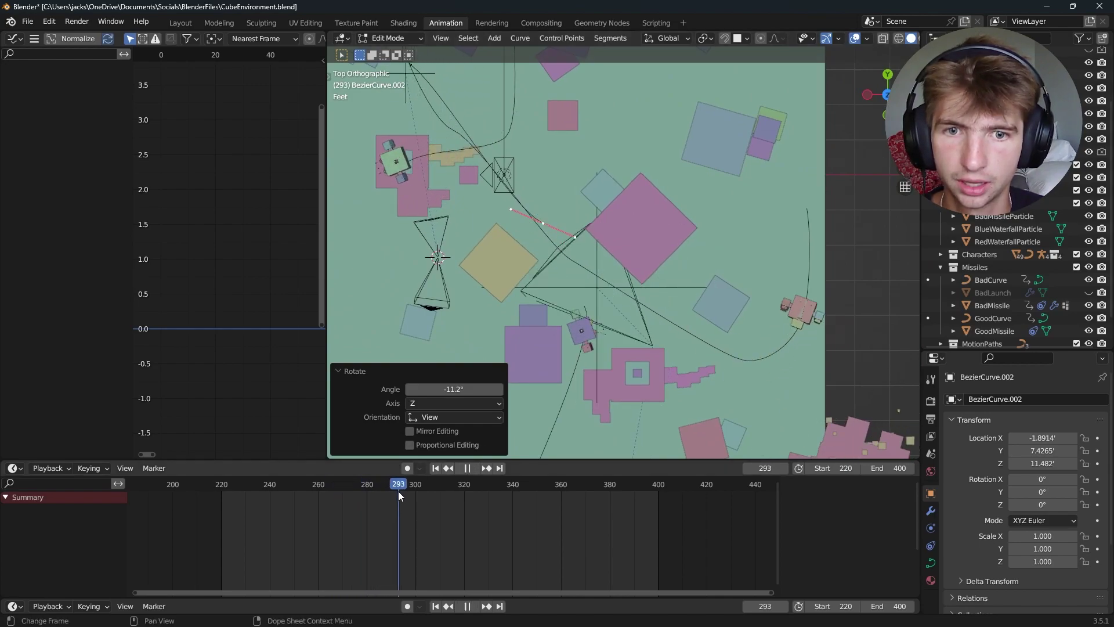
{"action": "key", "text": "r"}
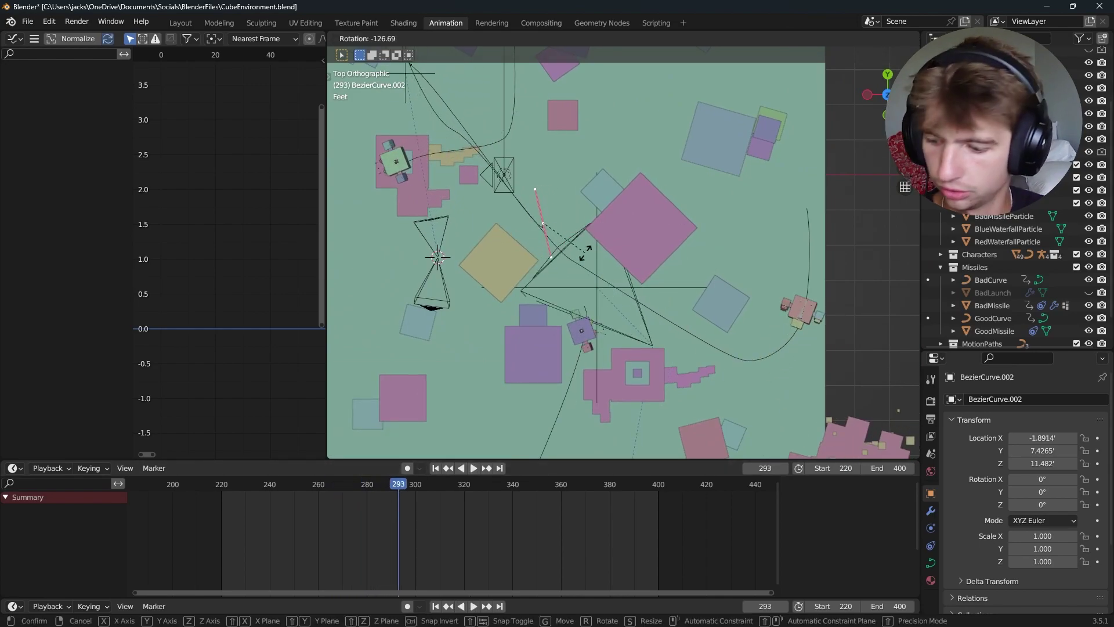
{"action": "left_click", "coordinate": [585, 253]}
Extrude another point down-right of the last, rotate its handles and nudge the points
{"action": "key", "text": "e"}
{"action": "left_click", "coordinate": [776, 383]}
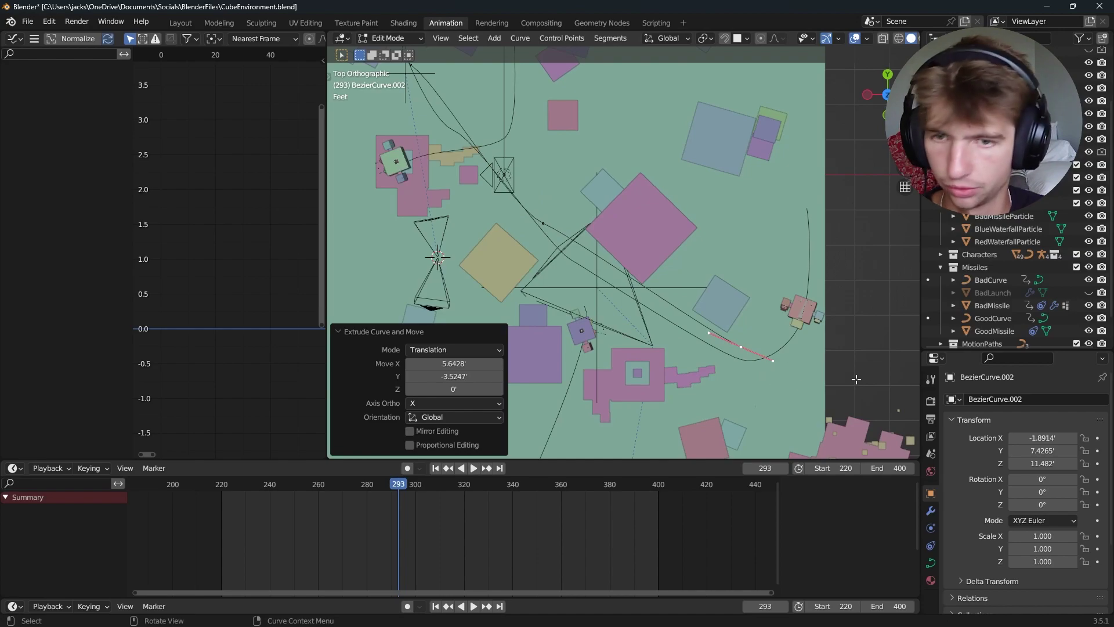
{"action": "key", "text": "r"}
{"action": "left_click", "coordinate": [854, 256]}
{"action": "key", "text": "h"}
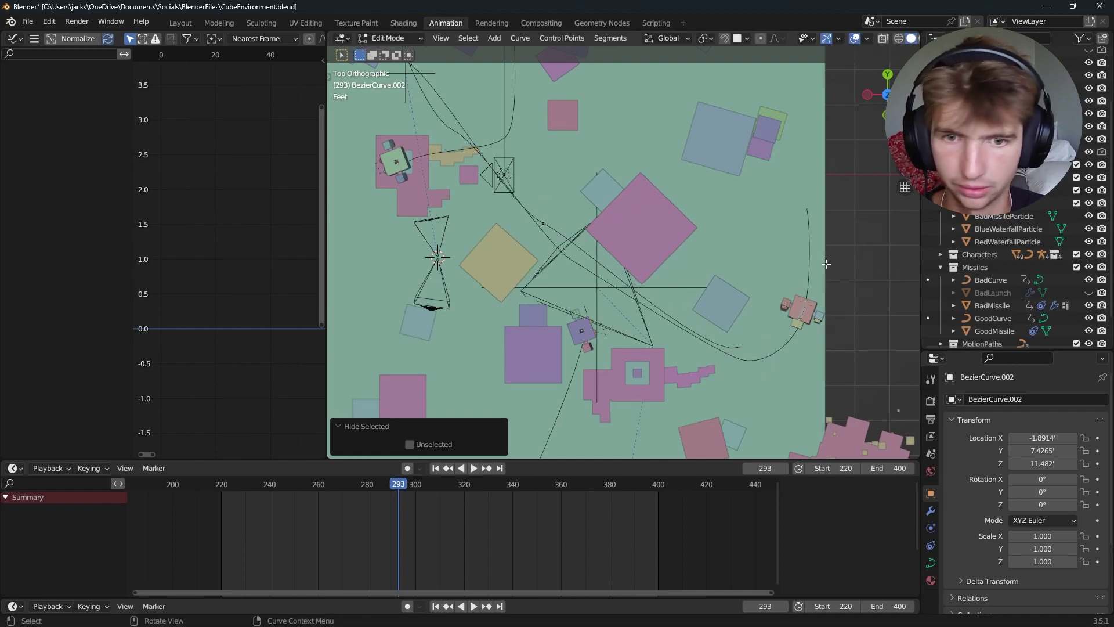
{"action": "key", "text": "alt+h"}
{"action": "key", "text": "g"}
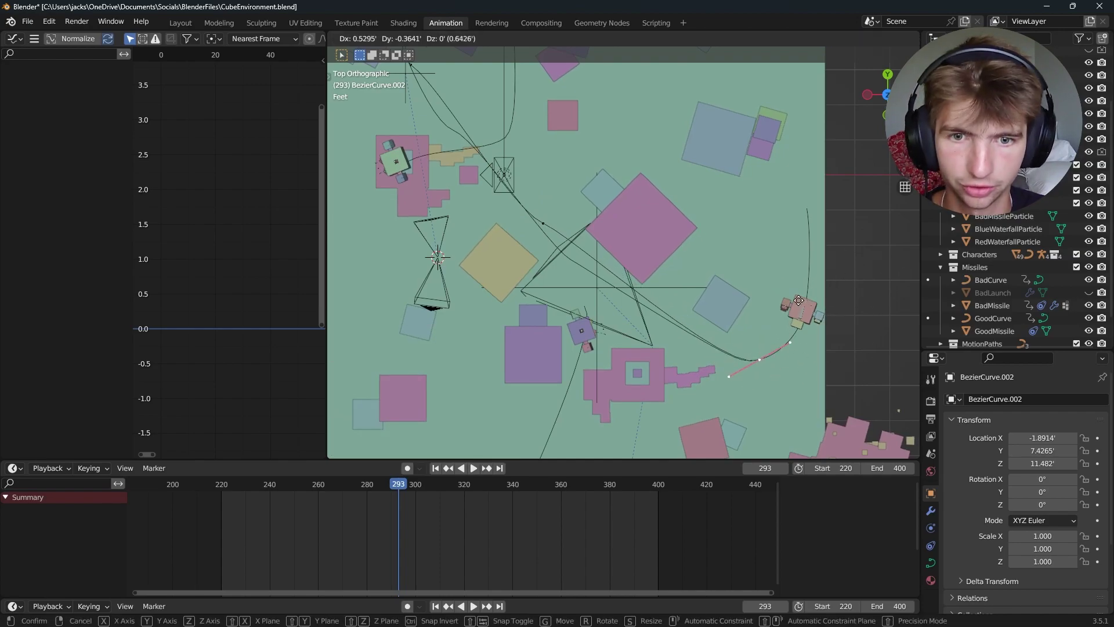
{"action": "left_click", "coordinate": [619, 251]}
{"action": "key", "text": "ctrl+z"}
{"action": "key", "text": "g"}
{"action": "left_click", "coordinate": [541, 231]}
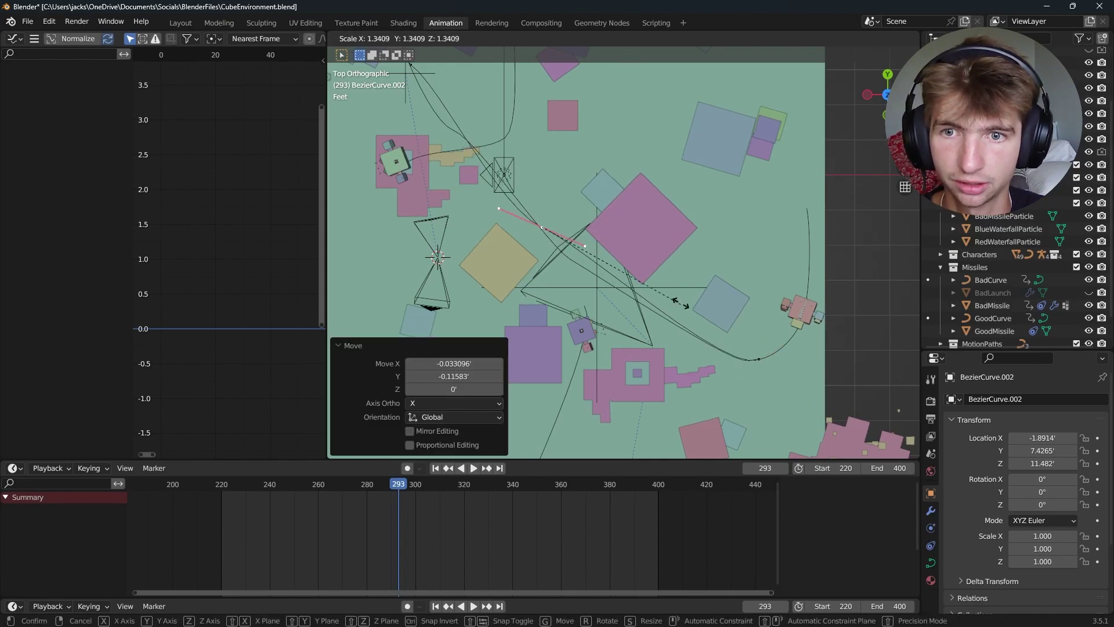
Rotate the handles 13.8°, move the points down-right, then rotate them to -40.8°
{"action": "key", "text": "r"}
{"action": "left_click", "coordinate": [699, 318]}
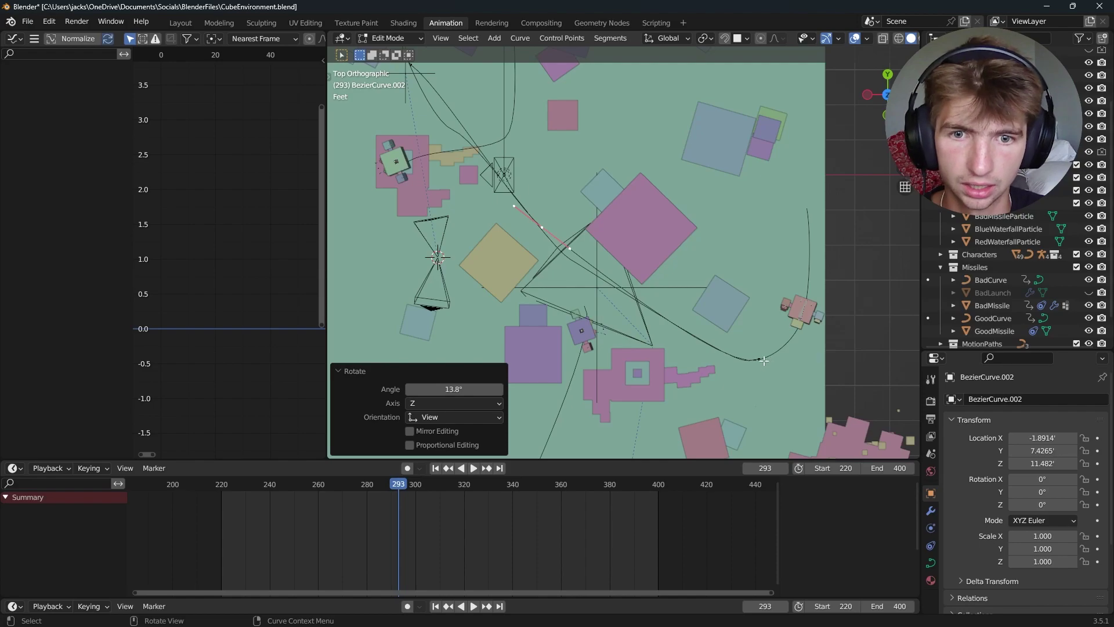
{"action": "key", "text": "g"}
{"action": "left_click", "coordinate": [829, 363]}
{"action": "key", "text": "r"}
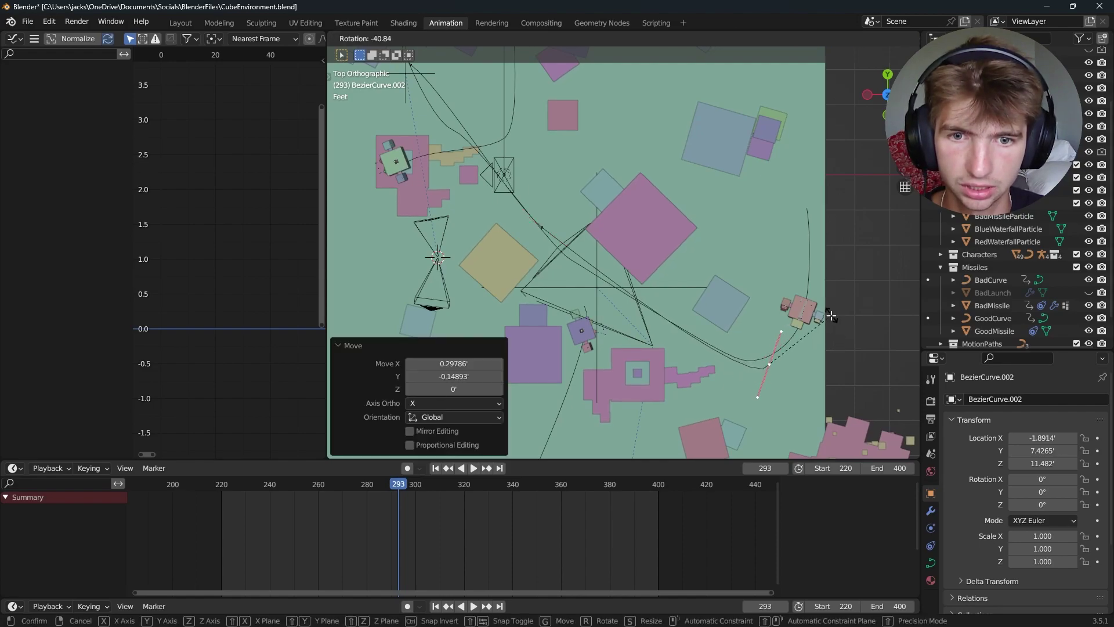
{"action": "left_click", "coordinate": [831, 316]}
{"action": "key", "text": "r"}
{"action": "right_click", "coordinate": [856, 234]}
Add a point up the right side and set the next point's handle angle to 35.8°
{"action": "key", "text": "g"}
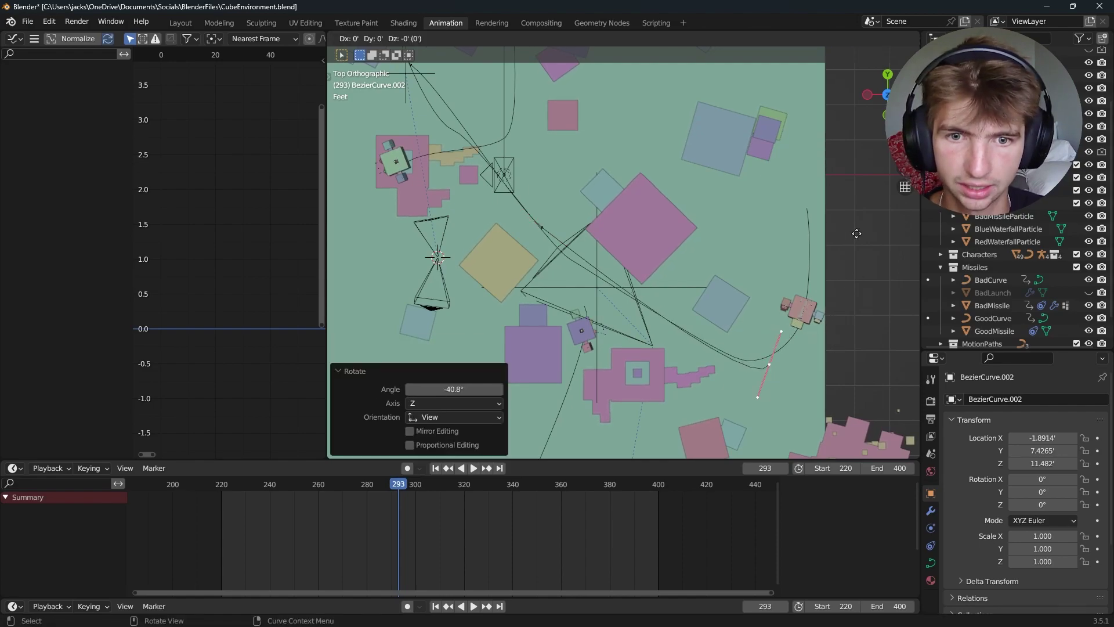
{"action": "left_click", "coordinate": [830, 171]}
{"action": "key", "text": "r"}
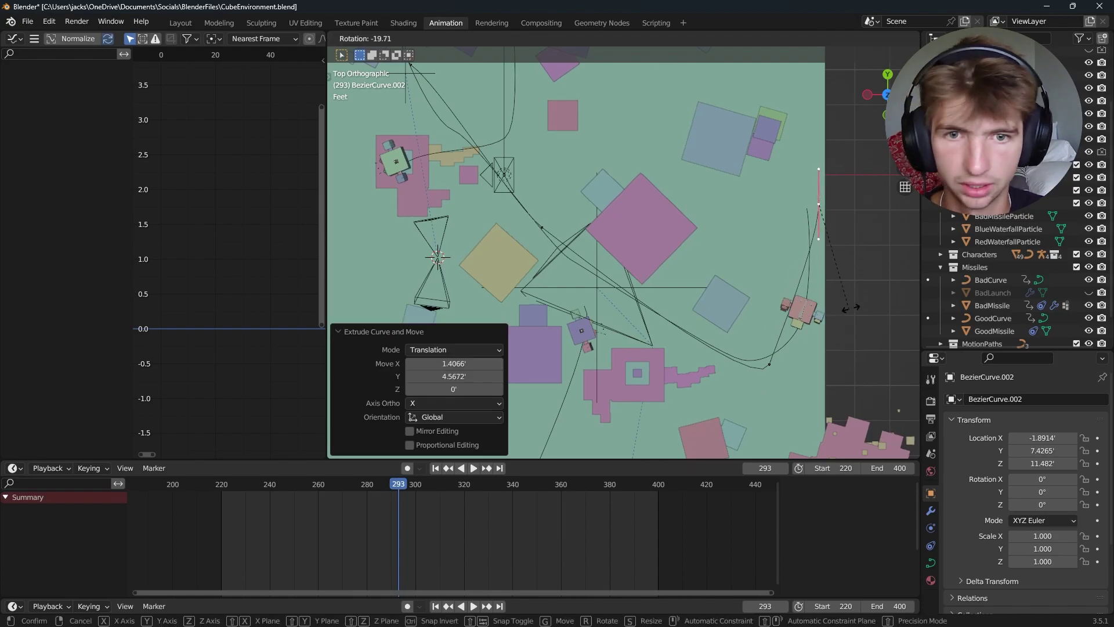
{"action": "left_click", "coordinate": [875, 236]}
{"action": "left_click", "coordinate": [767, 365]}
{"action": "key", "text": "r"}
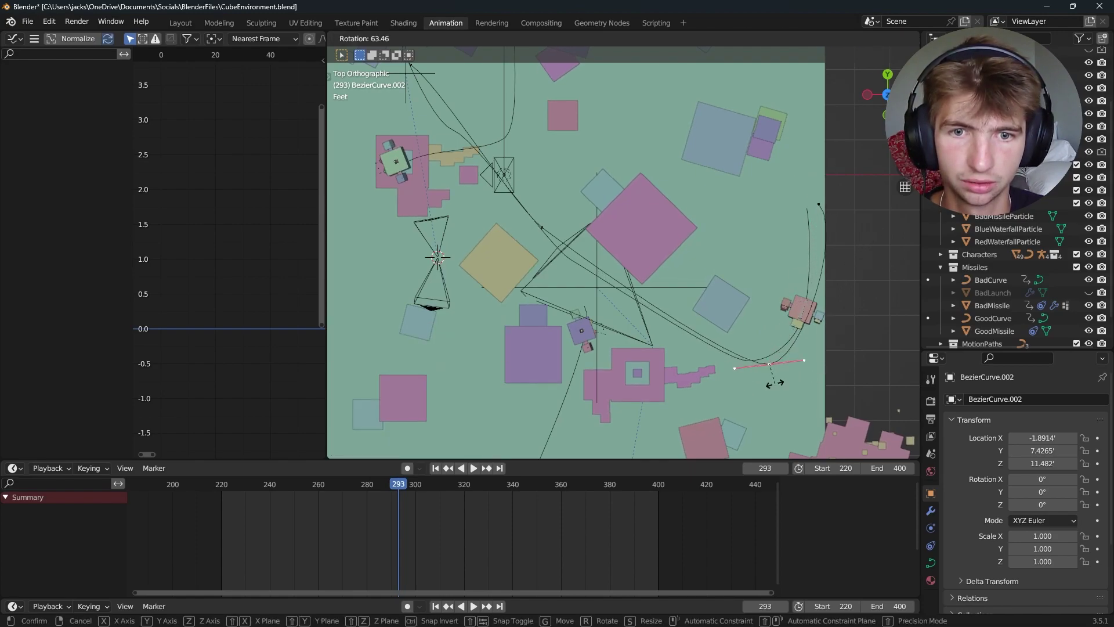
{"action": "left_click", "coordinate": [786, 381]}
{"action": "key", "text": "g"}
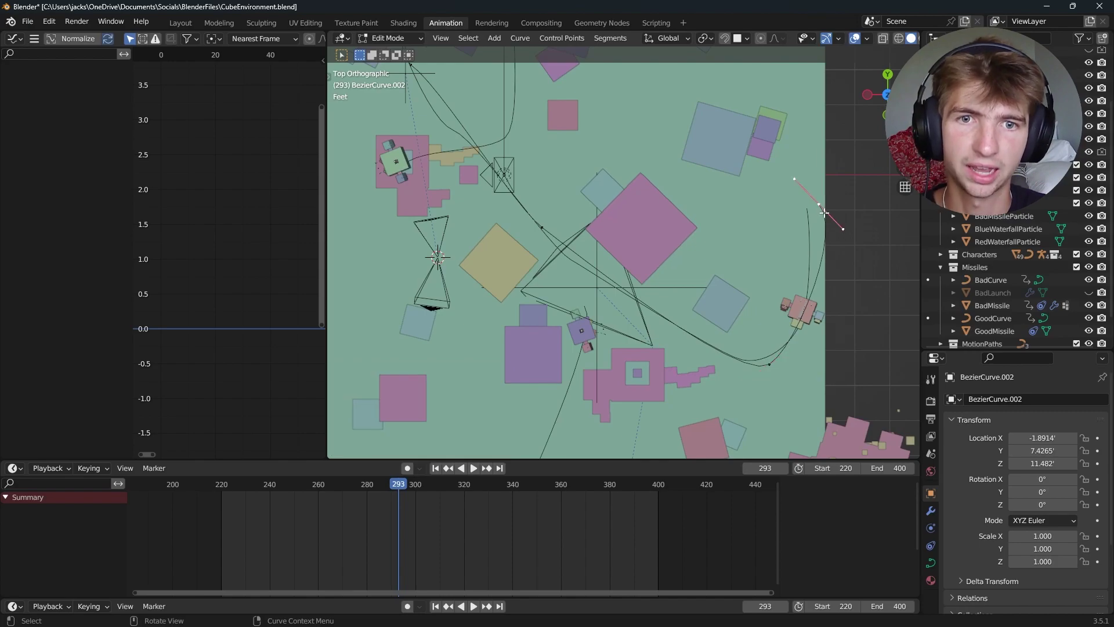
{"action": "left_click", "coordinate": [814, 217]}
Orbit into a perspective view at frame 247 to review the extended path
{"action": "middle_click_drag", "start_coordinate": [815, 217], "coordinate": [770, 308]}
{"action": "left_click_drag", "start_coordinate": [405, 486], "coordinate": [286, 489]}
{"action": "middle_click_drag", "start_coordinate": [603, 277], "coordinate": [684, 265], "text": "shift"}
{"action": "key", "text": "Tab"}
{"action": "key", "text": "Tab"}
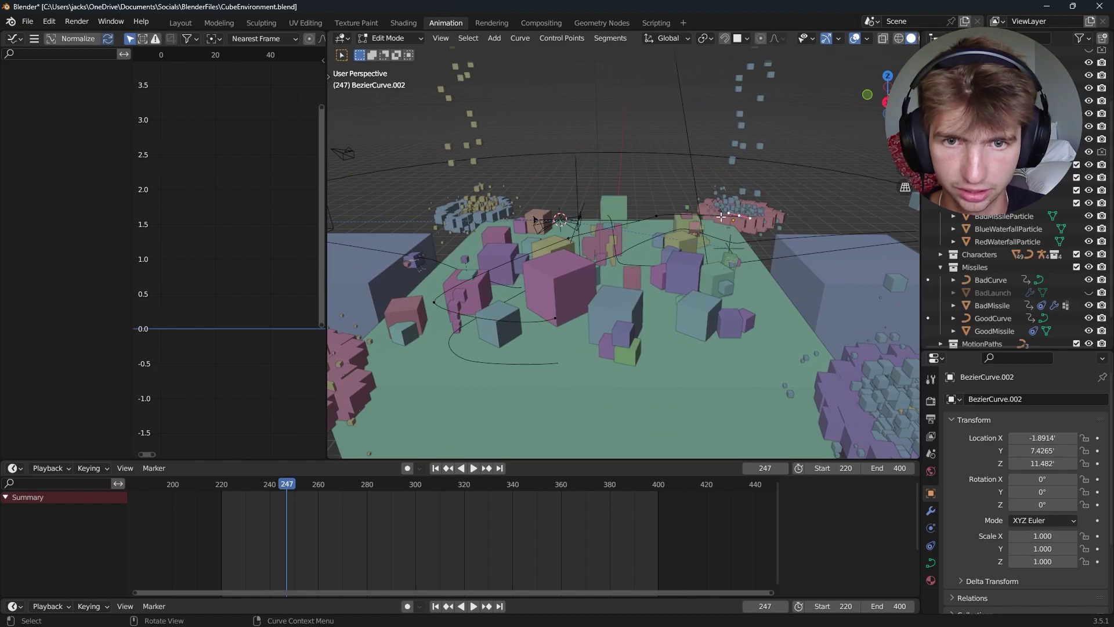
From a low view near the cubes, rotate a point's handle about Z and reposition it
{"action": "middle_click_drag", "start_coordinate": [660, 213], "coordinate": [629, 279]}
{"action": "scroll", "coordinate": [630, 278], "scroll_direction": "up", "scroll_amount": 4}
{"action": "scroll", "coordinate": [629, 313], "scroll_direction": "up", "scroll_amount": 2}
{"action": "middle_click_drag", "start_coordinate": [638, 325], "coordinate": [656, 248]}
{"action": "scroll", "coordinate": [617, 302], "scroll_direction": "up", "scroll_amount": 1}
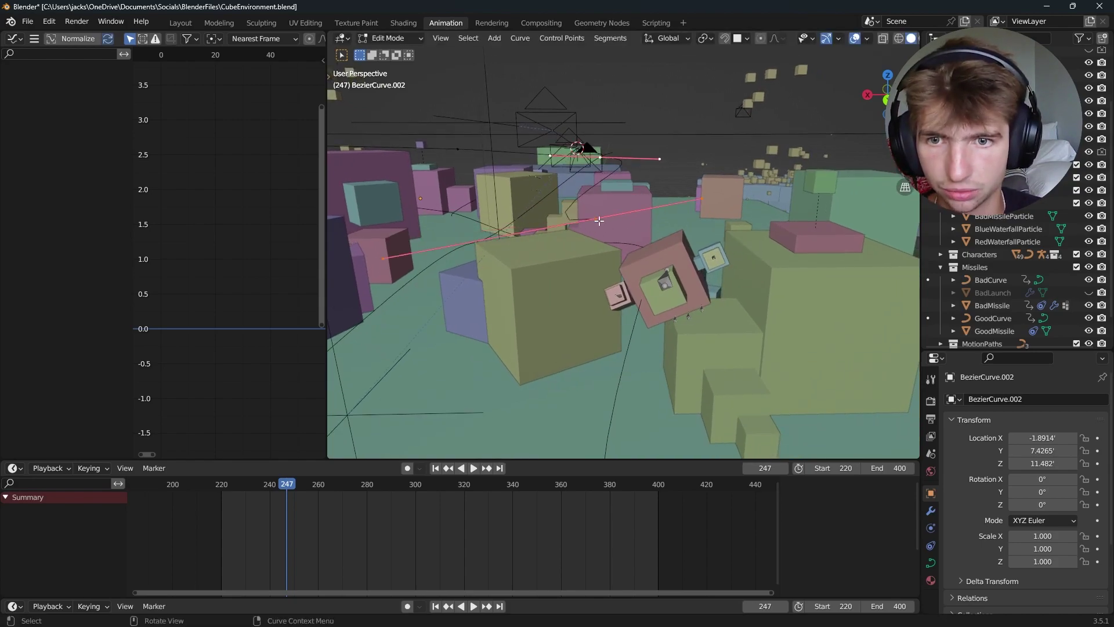
{"action": "key", "text": "r"}
{"action": "key", "text": "z"}
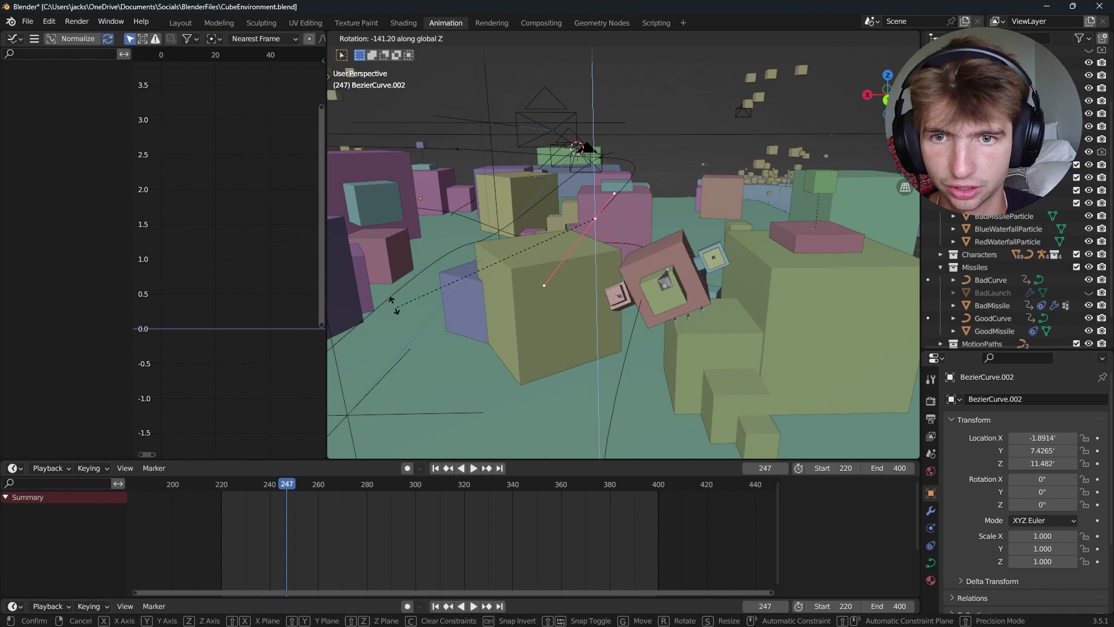
{"action": "left_click", "coordinate": [369, 265]}
{"action": "middle_click_drag", "start_coordinate": [612, 270], "coordinate": [686, 339]}
{"action": "key", "text": "g"}
{"action": "left_click", "coordinate": [687, 377]}
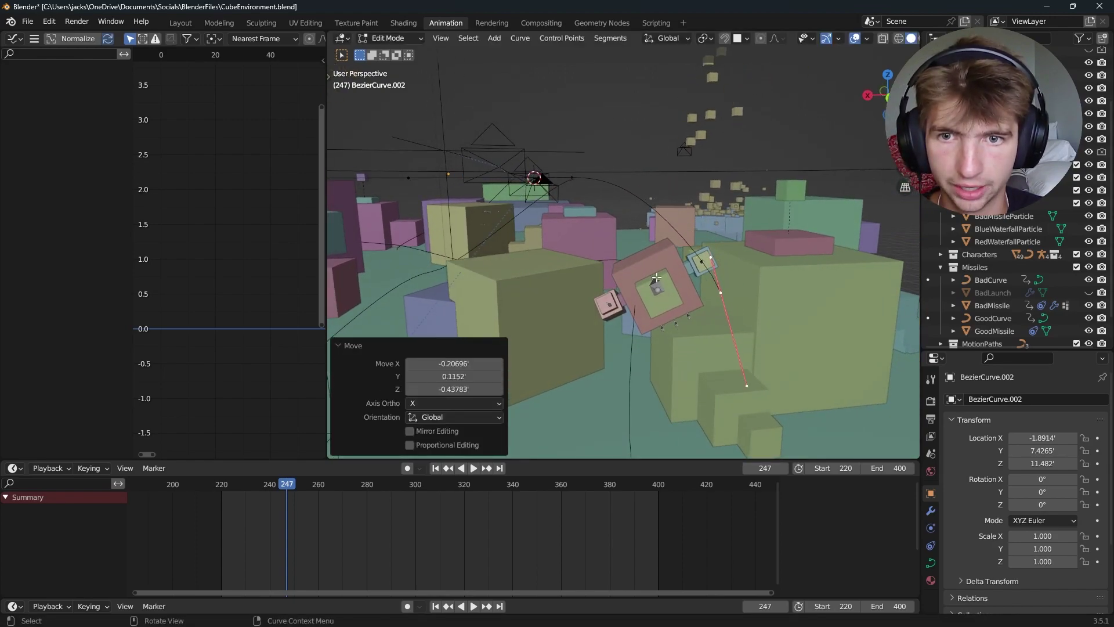
At frame 257, raise the next curve point slightly along Z
{"action": "left_click", "coordinate": [577, 180]}
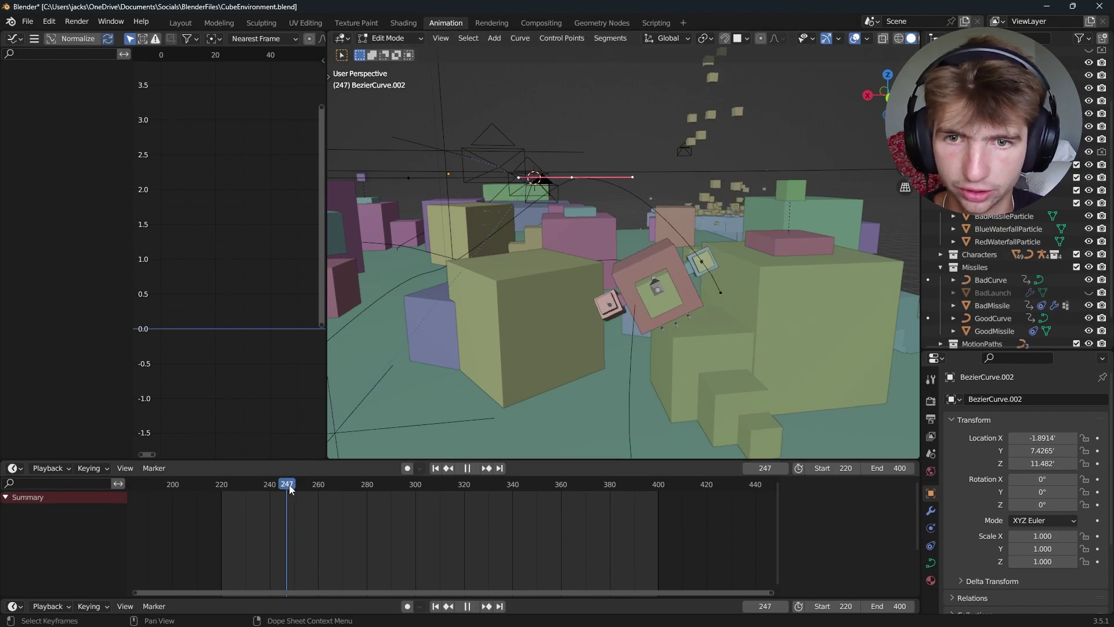
{"action": "left_click_drag", "start_coordinate": [290, 489], "coordinate": [312, 489]}
{"action": "middle_click_drag", "start_coordinate": [562, 242], "coordinate": [603, 256]}
{"action": "key", "text": "g"}
{"action": "key", "text": "z"}
{"action": "left_click", "coordinate": [676, 301]}
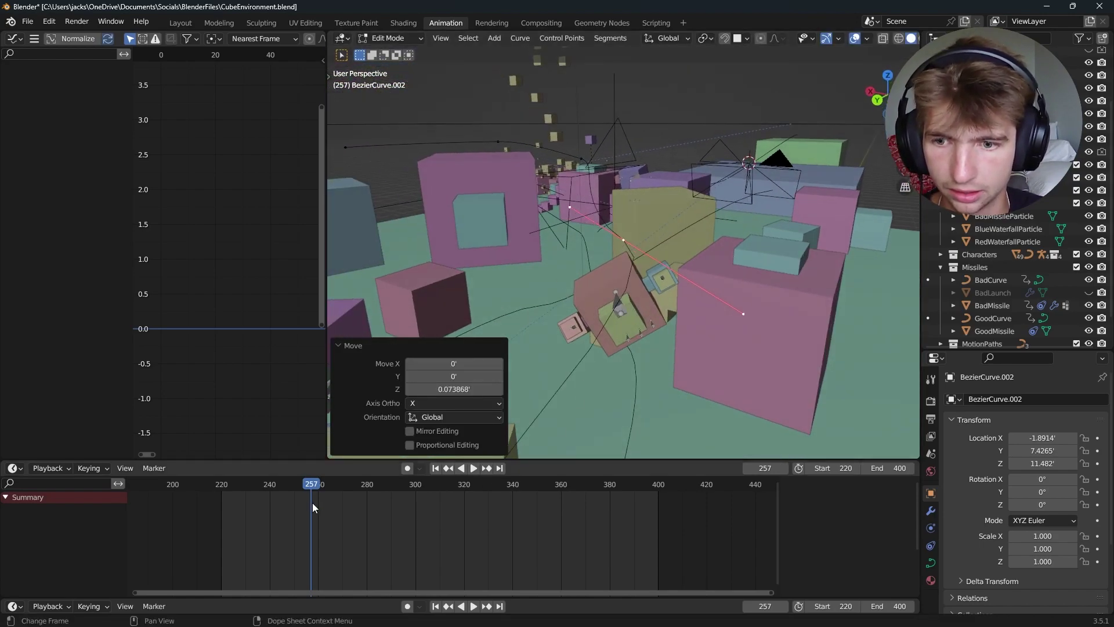
{"action": "left_click_drag", "start_coordinate": [313, 508], "coordinate": [343, 489]}
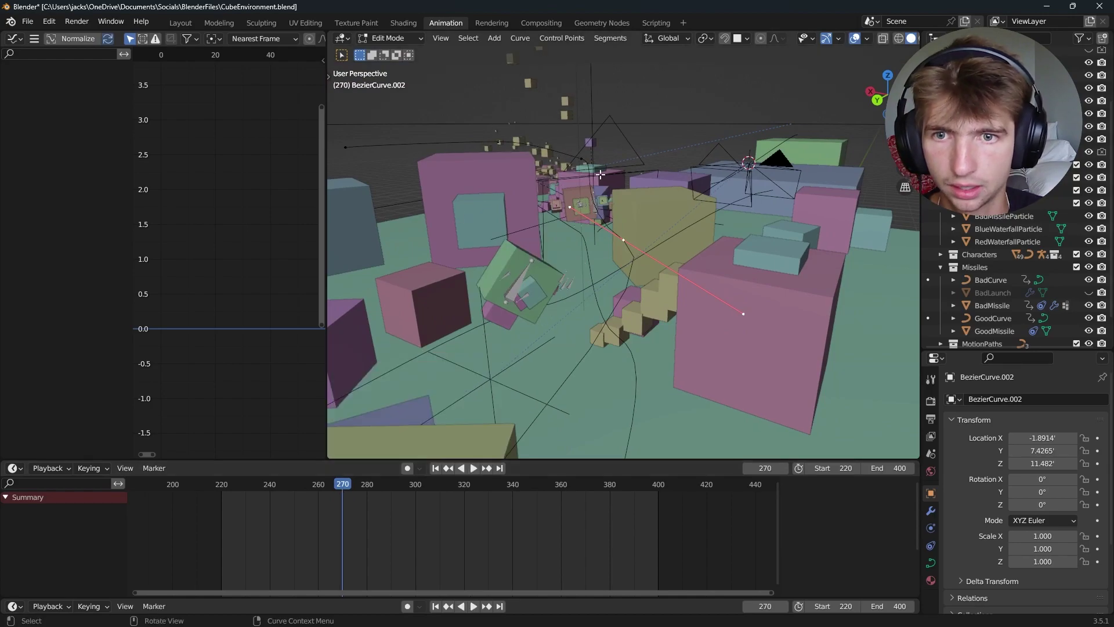
{"action": "middle_click_drag", "start_coordinate": [588, 163], "coordinate": [690, 242]}
Lower the selected curve segment along Z, then move to frame 288
{"action": "key", "text": "h"}
{"action": "key", "text": "z"}
{"action": "key", "text": "Escape"}
{"action": "key", "text": "ctrl+z"}
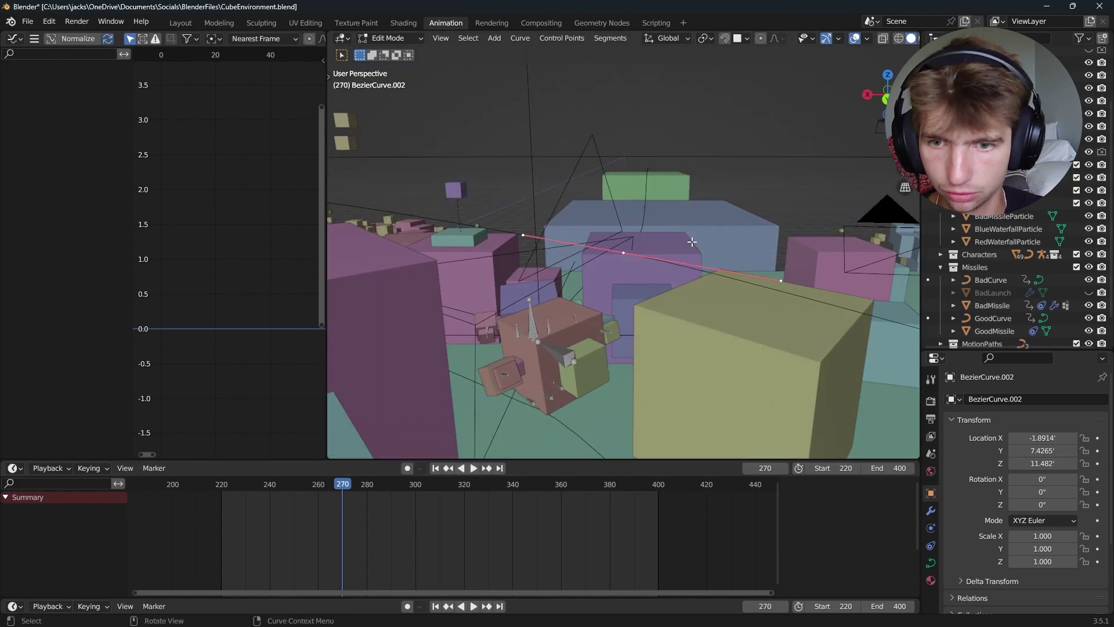
{"action": "key", "text": "t"}
{"action": "key", "text": "g"}
{"action": "key", "text": "z"}
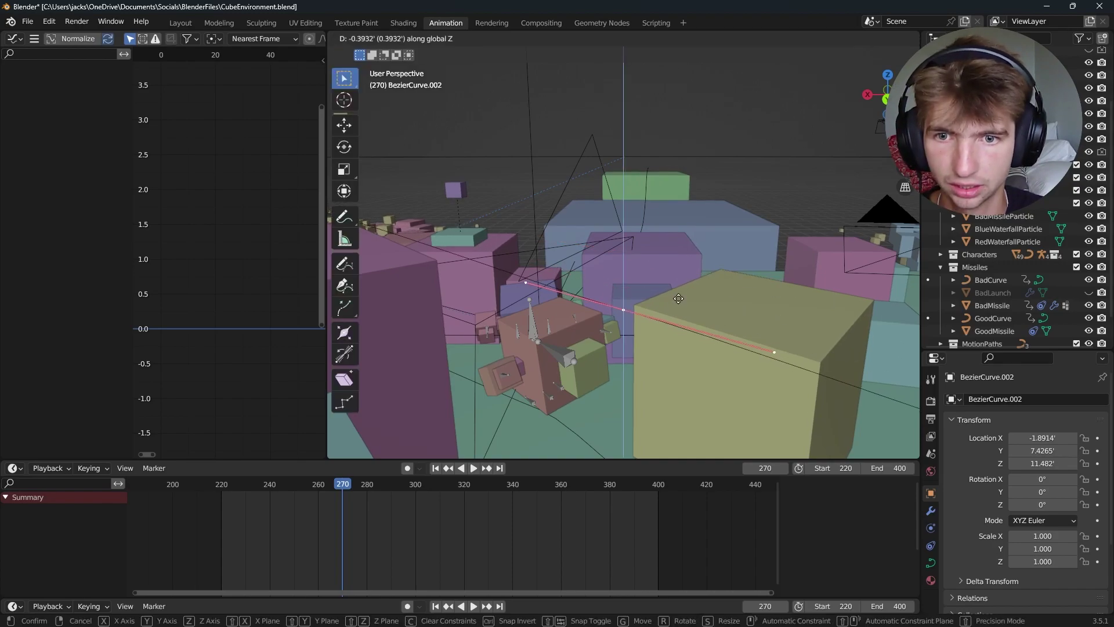
{"action": "left_click", "coordinate": [680, 299]}
{"action": "middle_click_drag", "start_coordinate": [679, 300], "coordinate": [374, 467]}
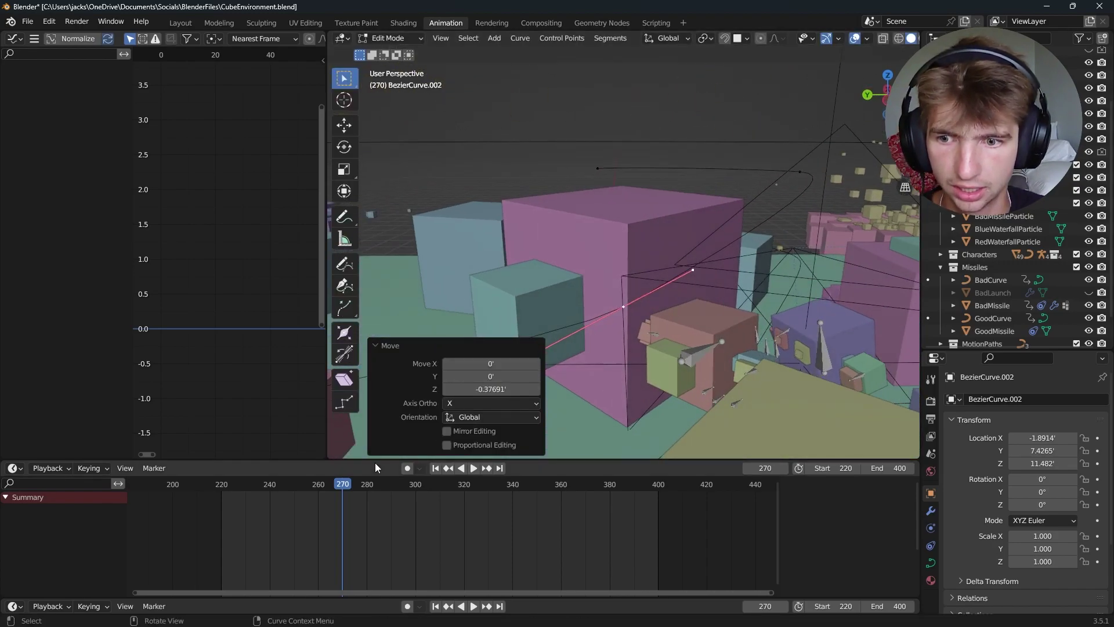
{"action": "left_click_drag", "start_coordinate": [341, 486], "coordinate": [387, 485]}
Lower another curve point along Z and preview the animation, stopping at frame 298
{"action": "left_click", "coordinate": [798, 173]}
{"action": "key", "text": "g"}
{"action": "key", "text": "z"}
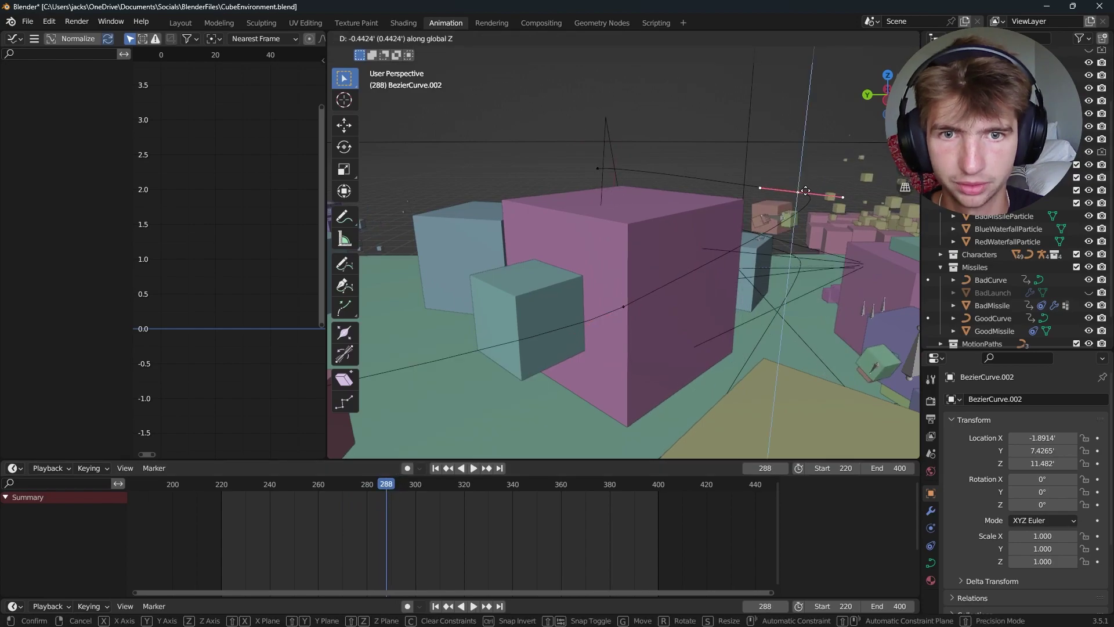
{"action": "left_click", "coordinate": [746, 197]}
{"action": "key", "text": "space"}
{"action": "left_click_drag", "start_coordinate": [443, 484], "coordinate": [392, 472]}
{"action": "key", "text": "space"}
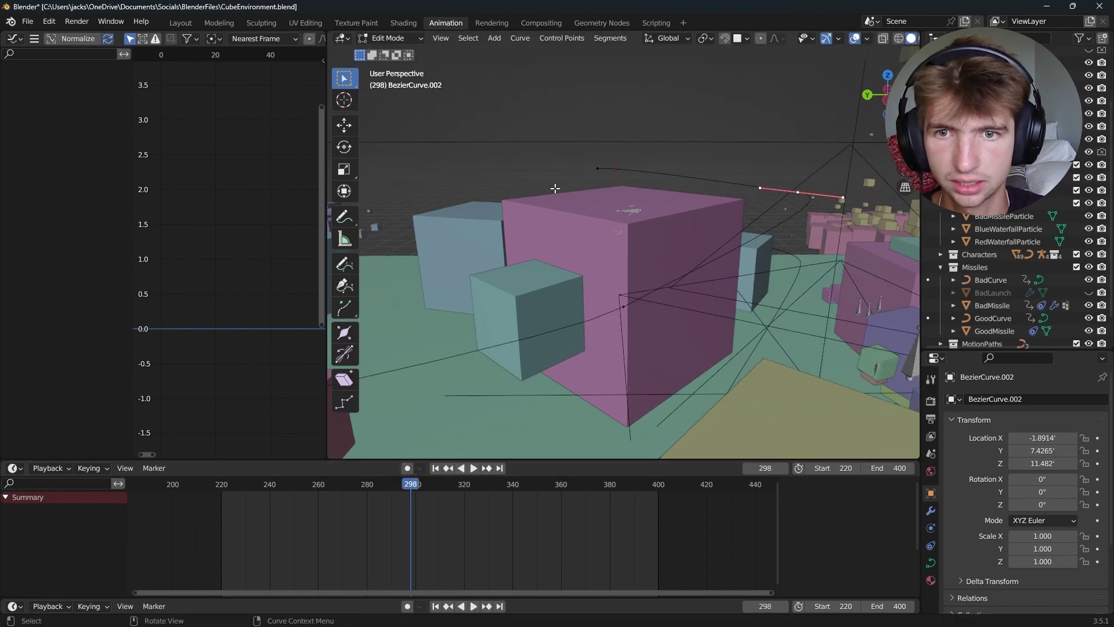
Lower the remaining selected points along Z and return to Object Mode
{"action": "key", "text": "g"}
{"action": "key", "text": "z"}
{"action": "left_click", "coordinate": [638, 198]}
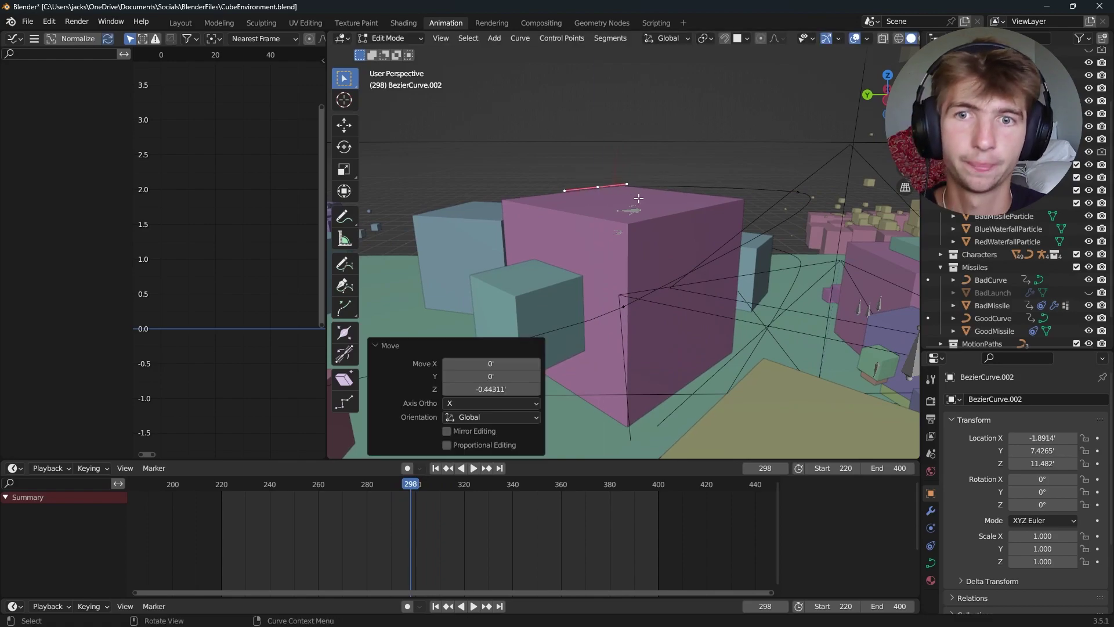
{"action": "scroll", "coordinate": [722, 189], "scroll_direction": "down", "scroll_amount": 1}
{"action": "key", "text": "Tab"}
{"action": "middle_click_drag", "start_coordinate": [664, 196], "coordinate": [771, 249]}
Select the camera and add a Follow Path constraint to it
{"action": "scroll", "coordinate": [705, 213], "scroll_direction": "down", "scroll_amount": 5}
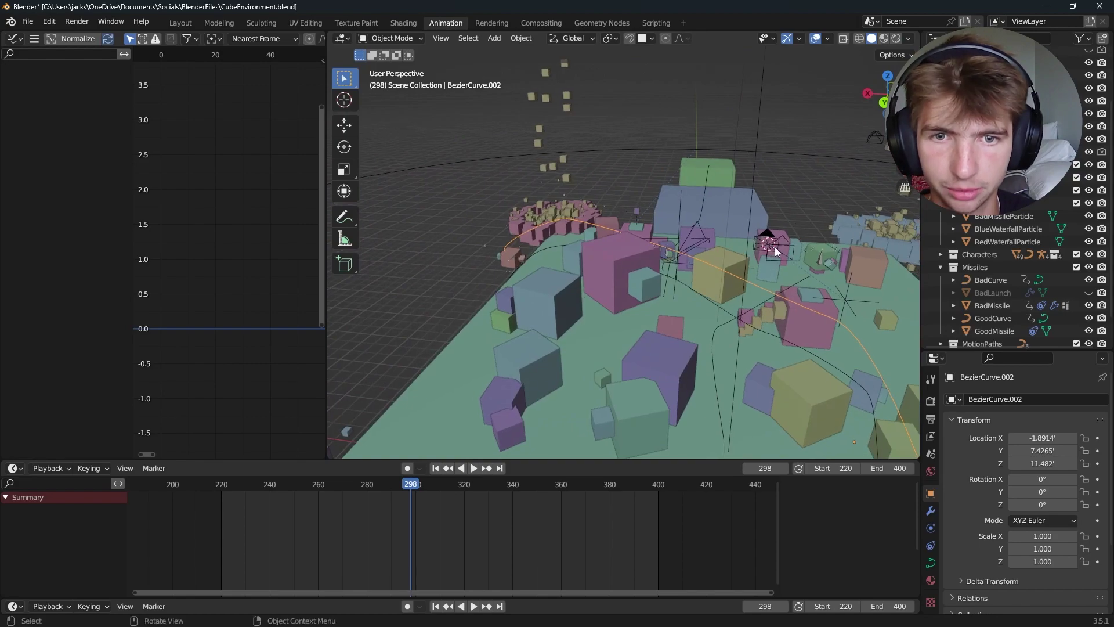
{"action": "key", "text": "KP_0"}
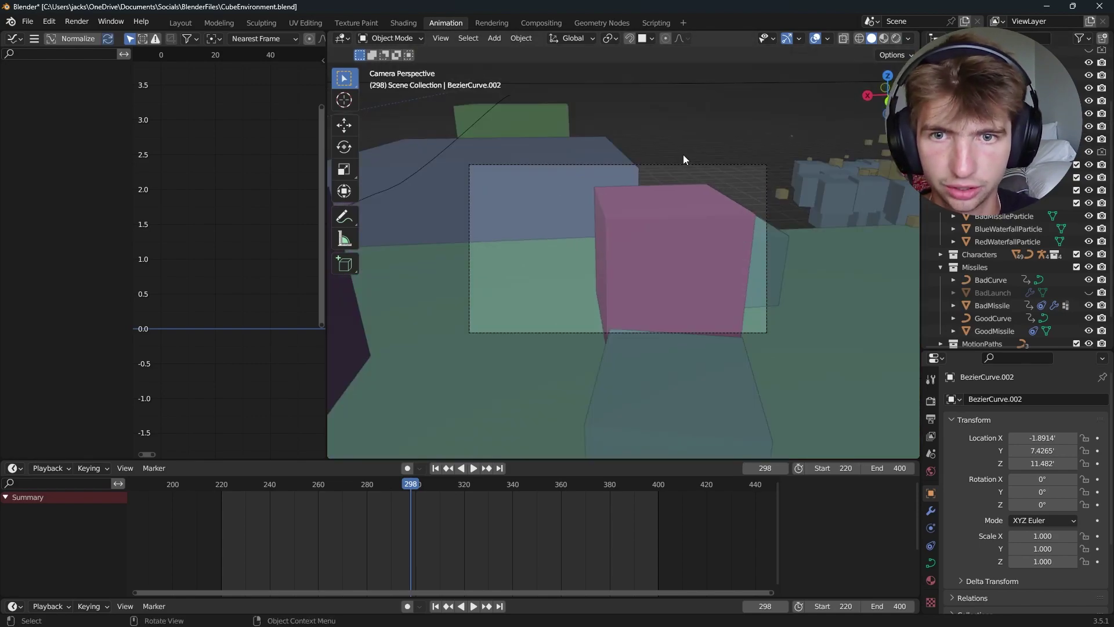
{"action": "left_click", "coordinate": [687, 163]}
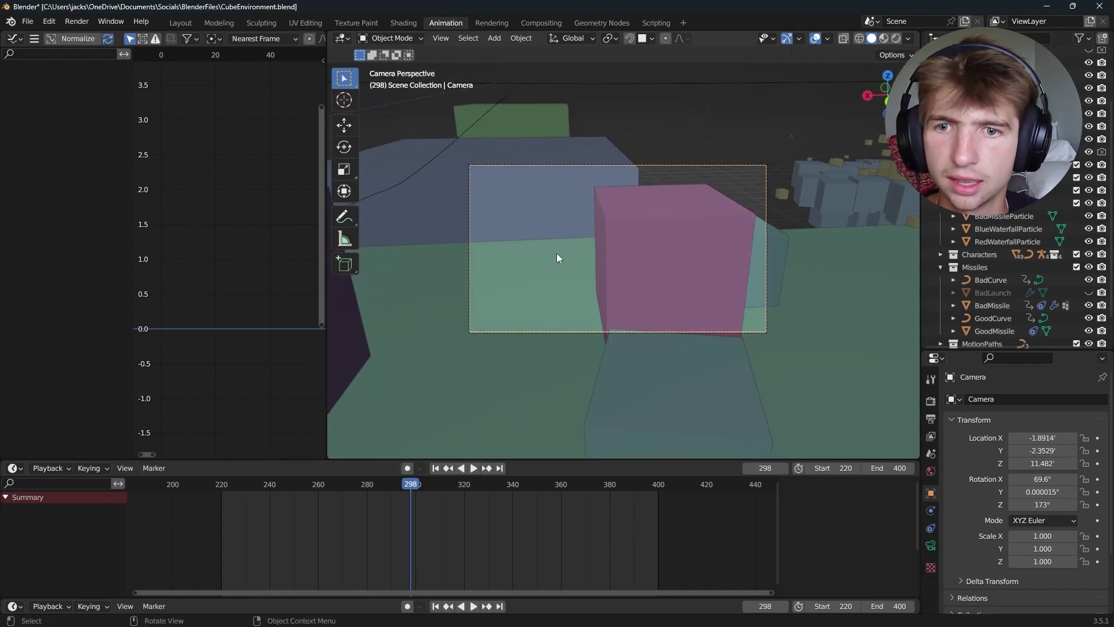
{"action": "left_click", "coordinate": [930, 526]}
{"action": "left_click", "coordinate": [1014, 398]}
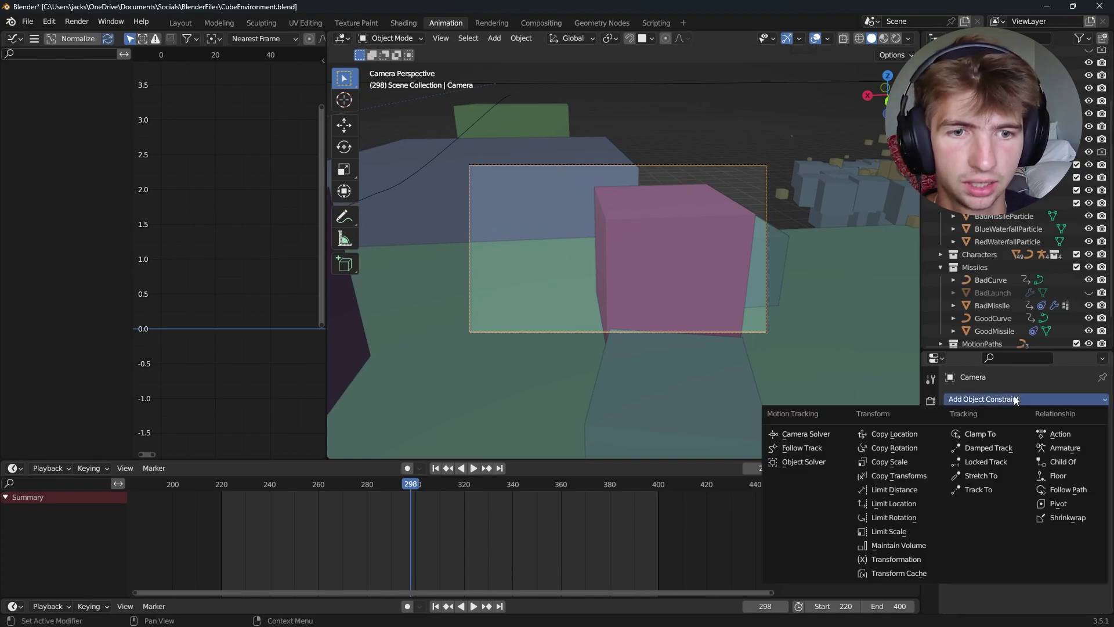
{"action": "left_click", "coordinate": [1058, 489]}
Set the Follow Path target to BezierCurve.002 using the eyedropper in the viewport
{"action": "left_click", "coordinate": [1051, 438]}
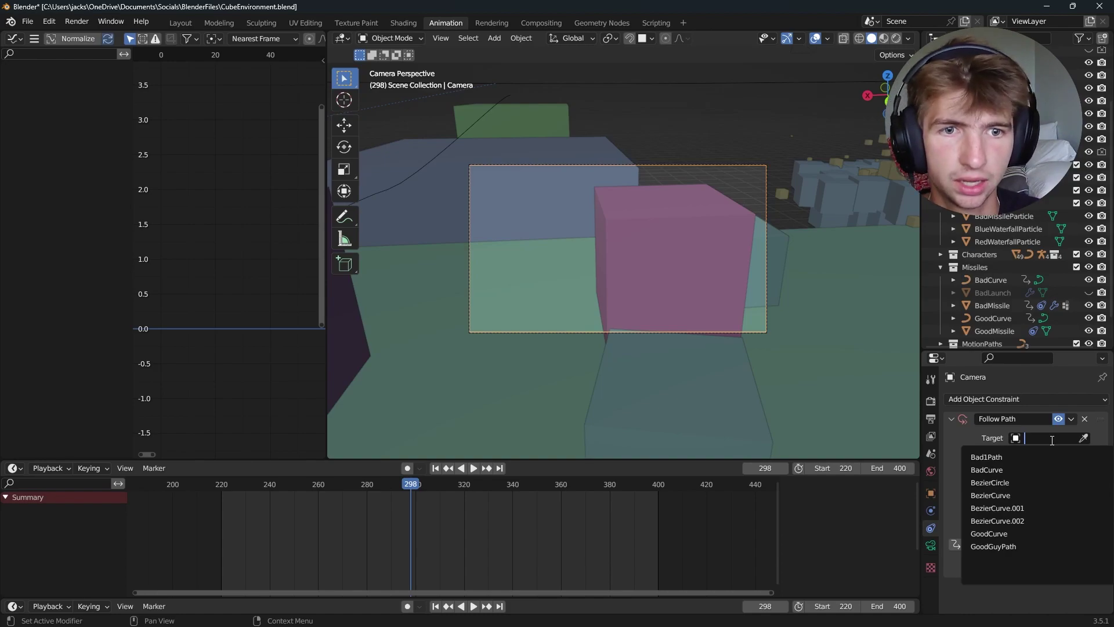
{"action": "scroll", "coordinate": [676, 257], "scroll_direction": "down", "scroll_amount": 3}
{"action": "key", "text": "Escape"}
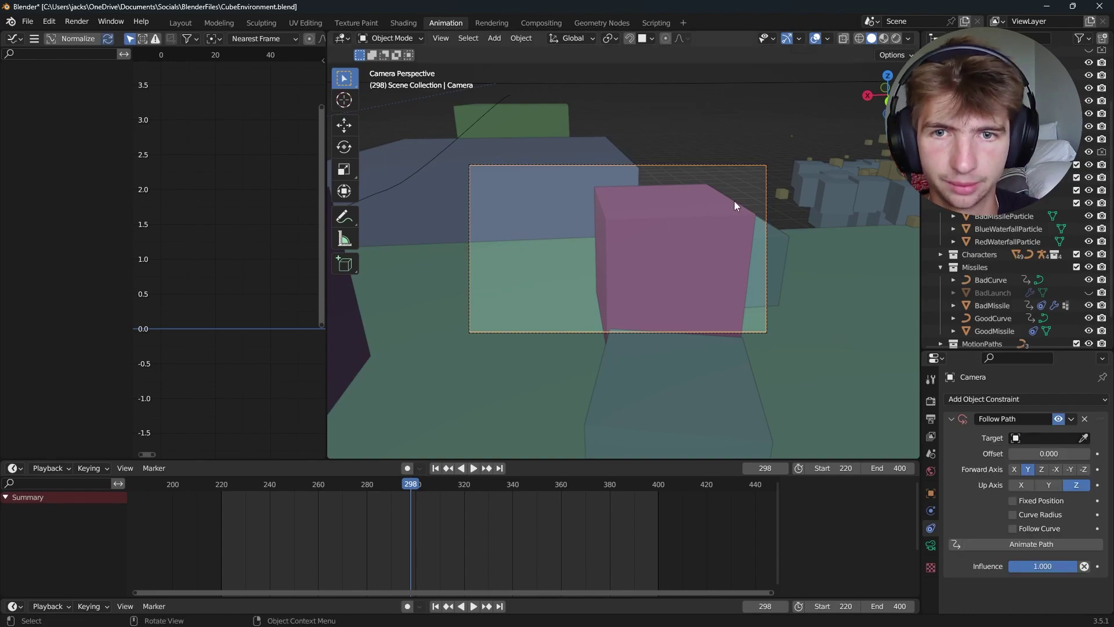
{"action": "middle_click_drag", "start_coordinate": [733, 201], "coordinate": [724, 232]}
{"action": "scroll", "coordinate": [719, 176], "scroll_direction": "down", "scroll_amount": 6}
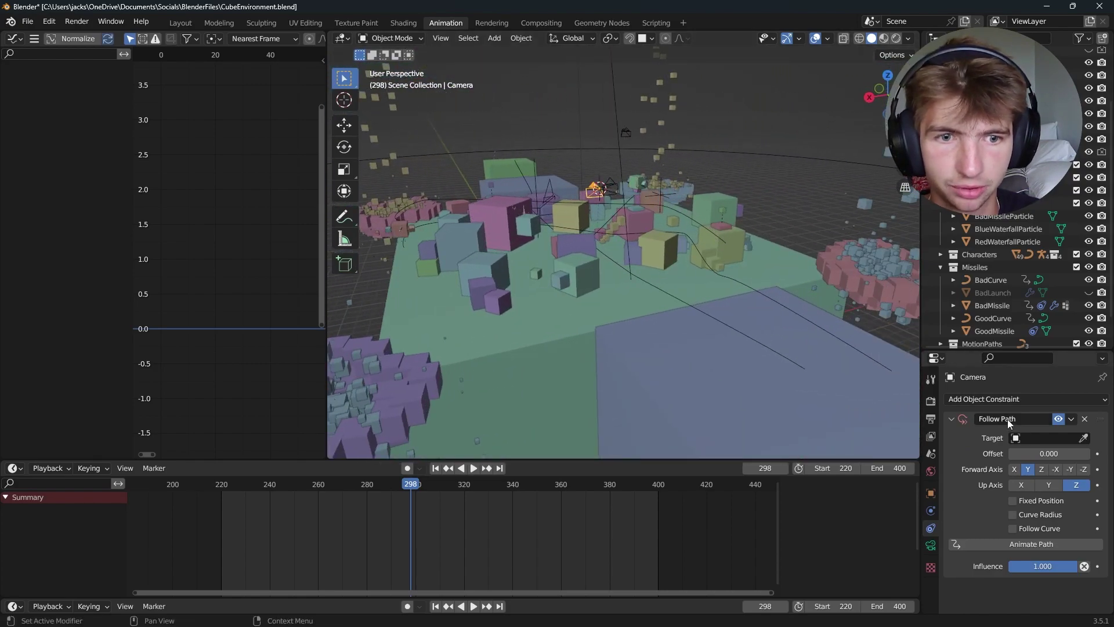
{"action": "left_click", "coordinate": [1082, 438]}
{"action": "left_click", "coordinate": [718, 226]}
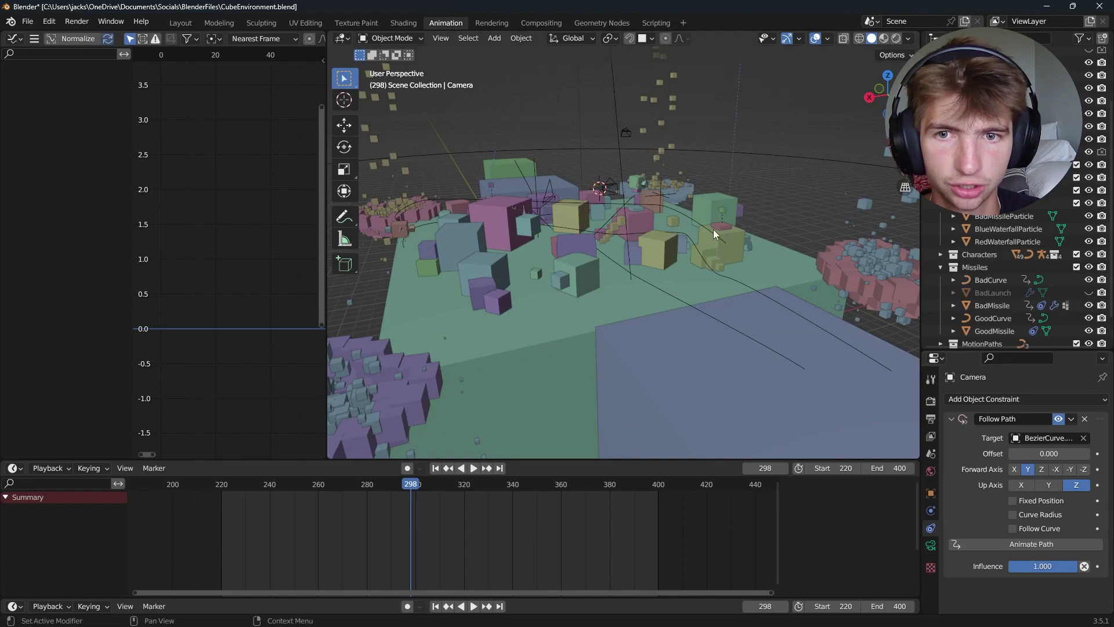
Clear the camera's rotation and scale
{"action": "middle_click_drag", "start_coordinate": [741, 253], "coordinate": [773, 253]}
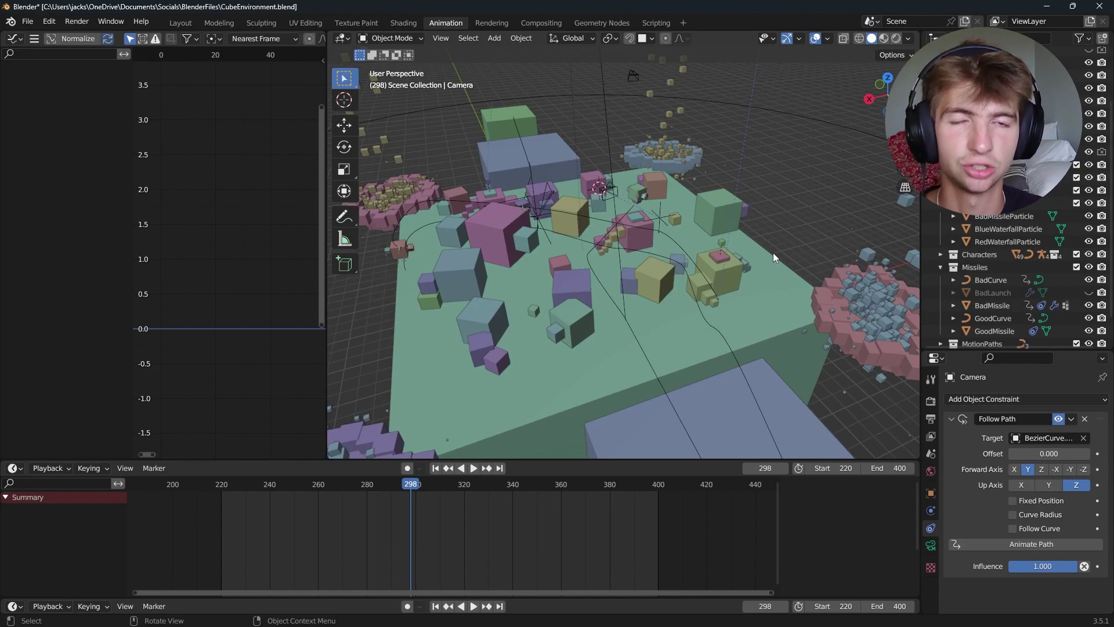
{"action": "key", "text": "KP_0"}
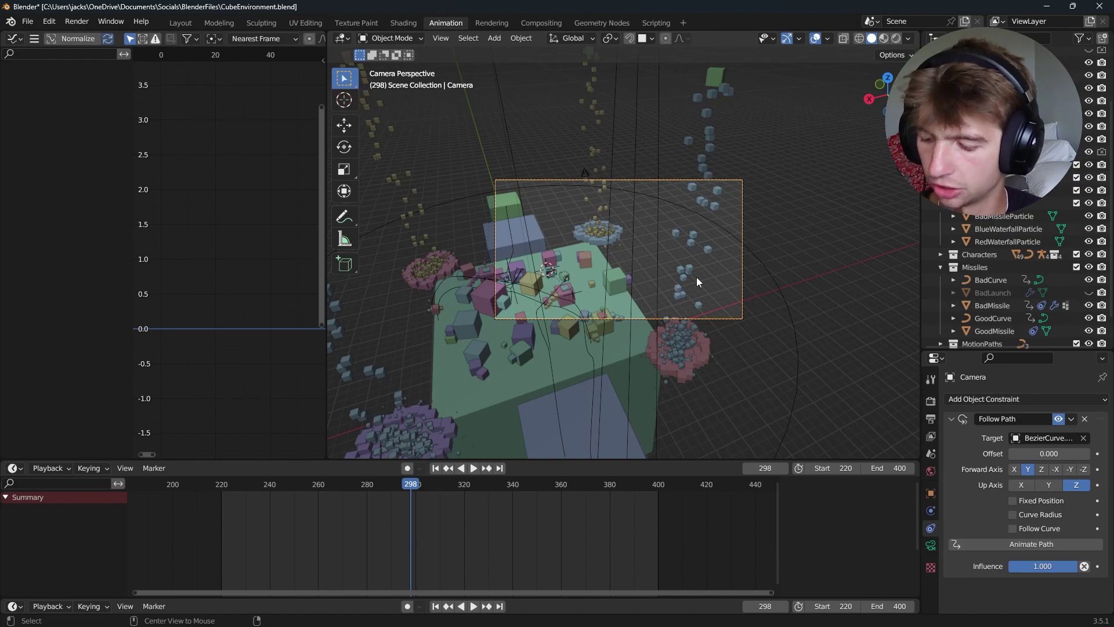
{"action": "key", "text": "alt+r"}
{"action": "key", "text": "alt+s"}
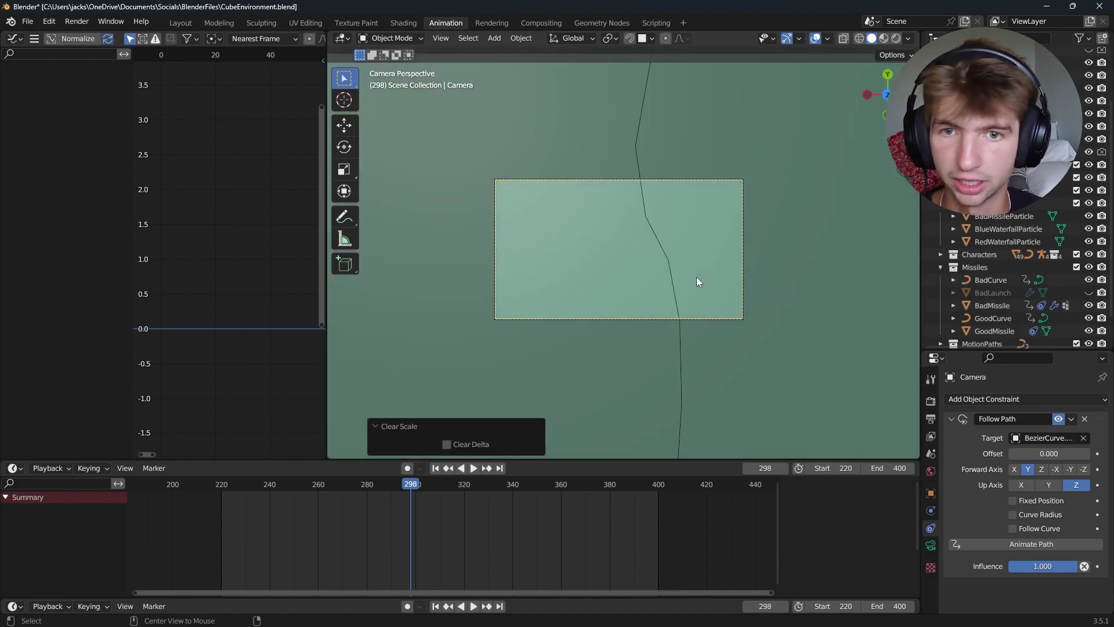
{"action": "middle_click_drag", "start_coordinate": [551, 371], "coordinate": [677, 281]}
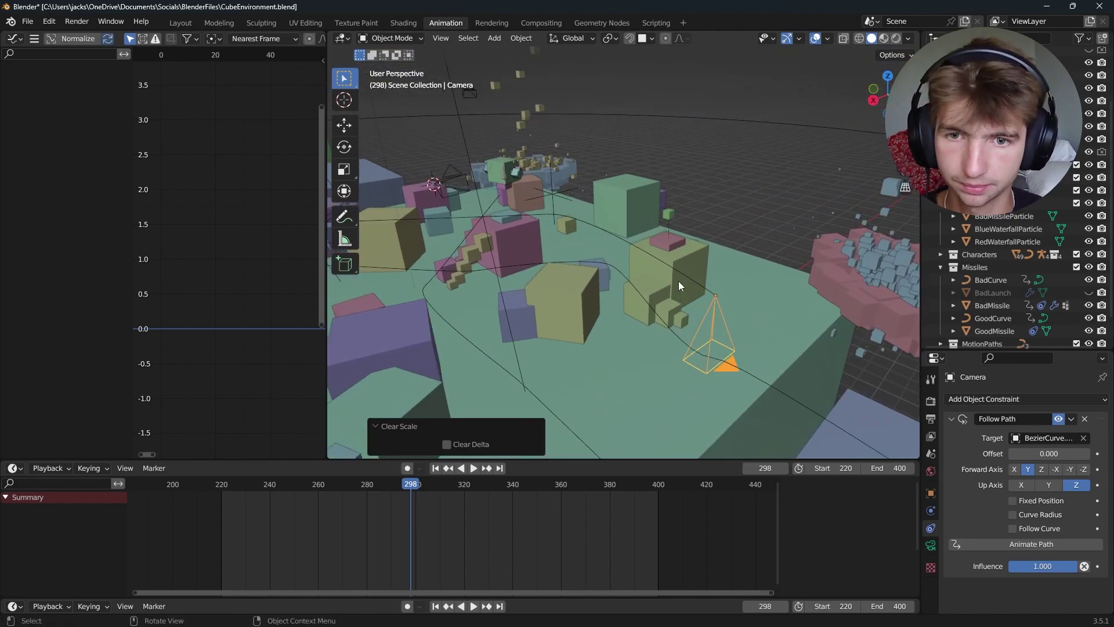
Rotate the camera 90° about X and 180° about Z so it faces along its path
{"action": "type", "text": "rx"}
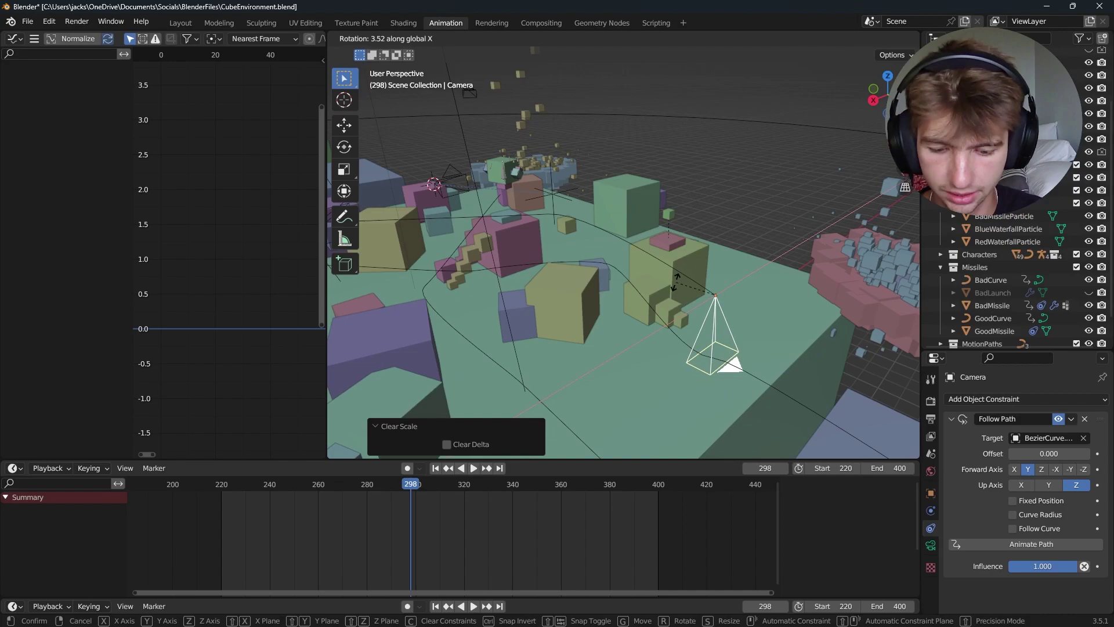
{"action": "type", "text": "90"}
{"action": "key", "text": "Return"}
{"action": "type", "text": "r"}
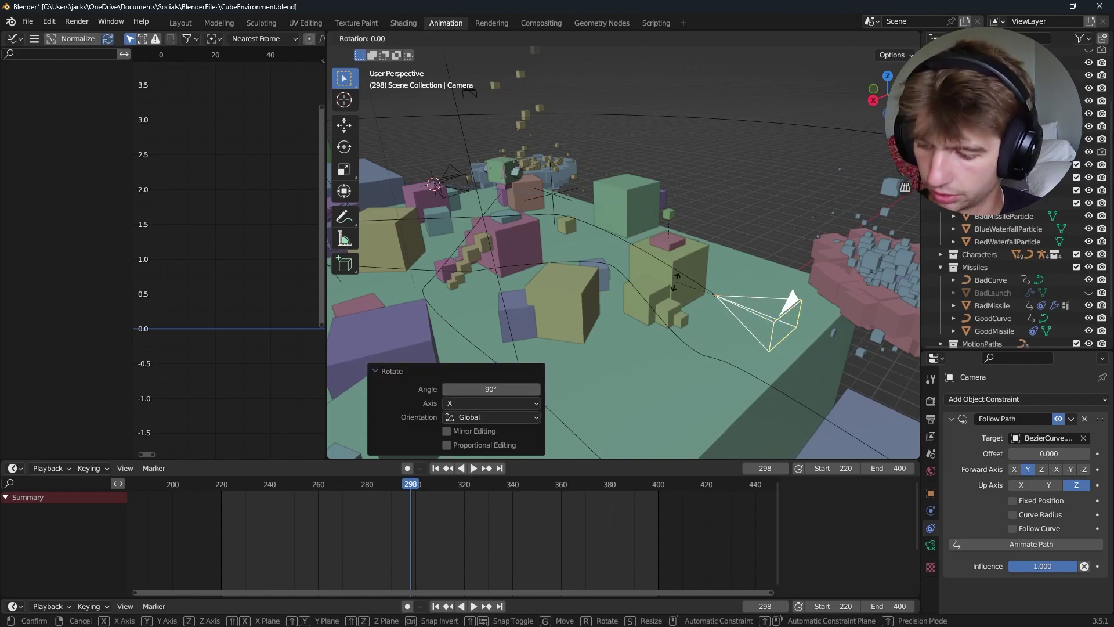
{"action": "type", "text": "z180"}
{"action": "key", "text": "Return"}
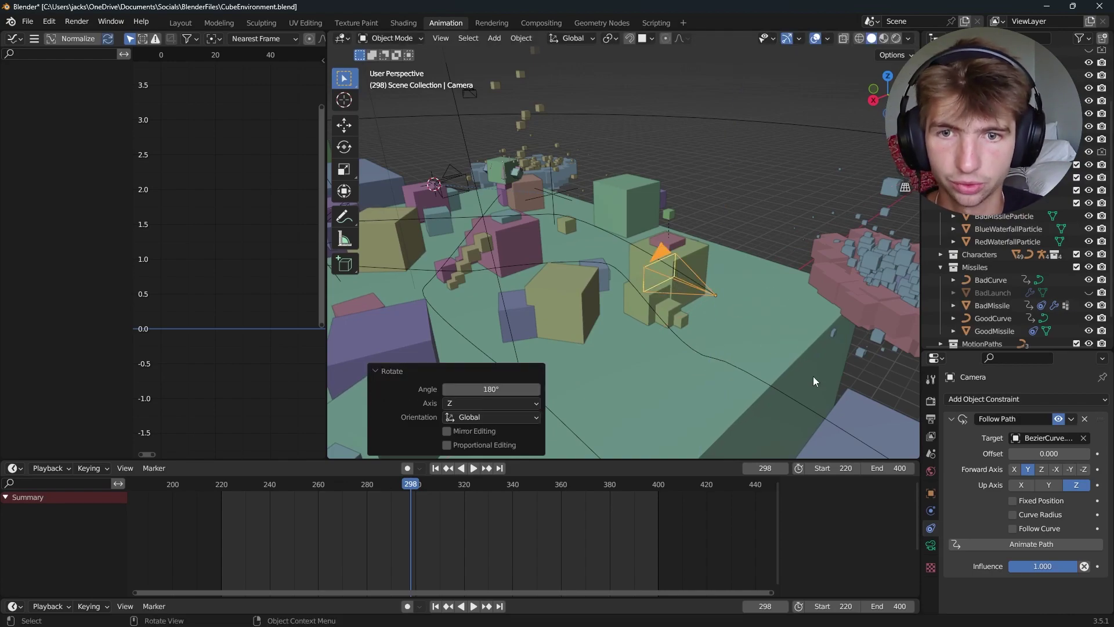
{"action": "middle_click_drag", "start_coordinate": [812, 376], "coordinate": [698, 329]}
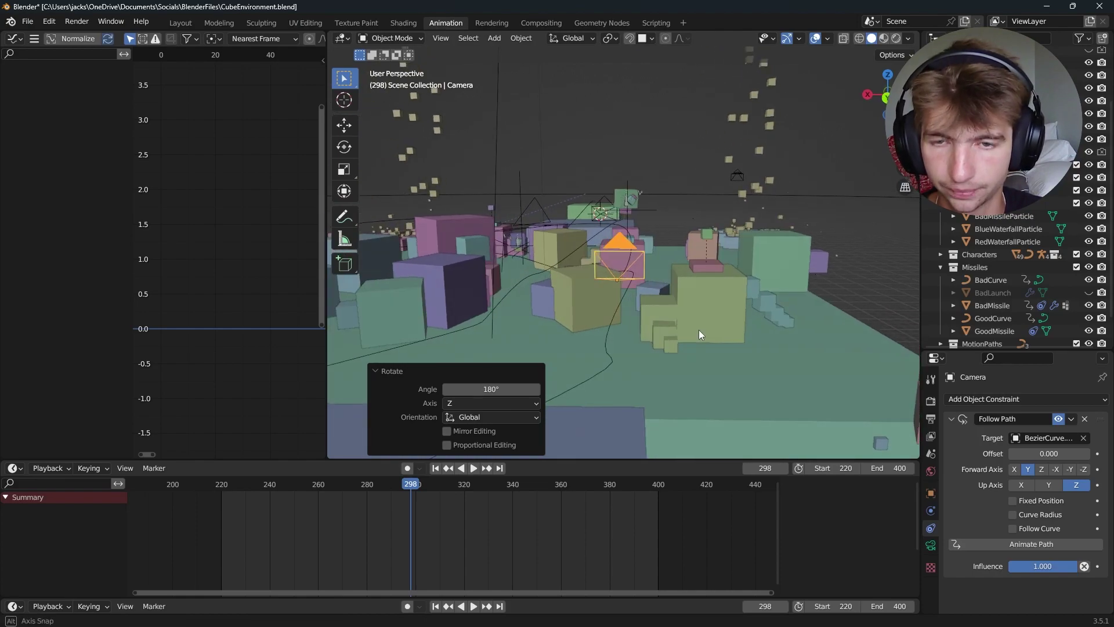
Keyframe the camera's Follow Path offset at frame 239
{"action": "left_click_drag", "start_coordinate": [392, 484], "coordinate": [267, 506]}
{"action": "middle_click_drag", "start_coordinate": [664, 287], "coordinate": [714, 372]}
{"action": "mouse_move", "coordinate": [1049, 453]}
{"action": "left_mouse_down"}
{"action": "mouse_move", "coordinate": [959, 453]}
{"action": "mouse_move", "coordinate": [1049, 453]}
{"action": "left_mouse_up"}
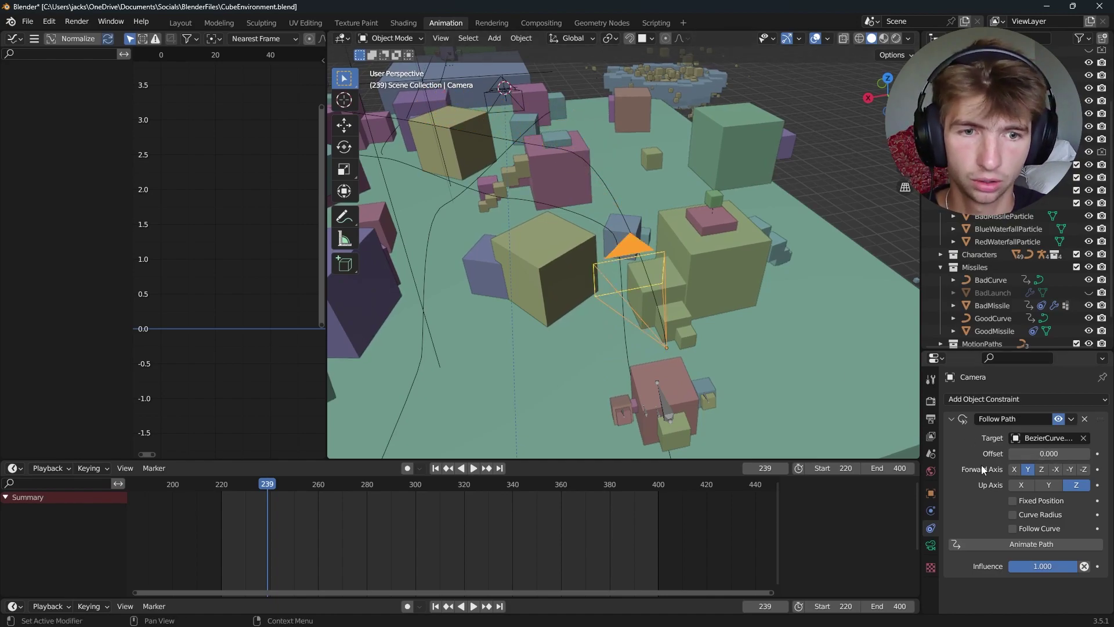
{"action": "key", "text": "i"}
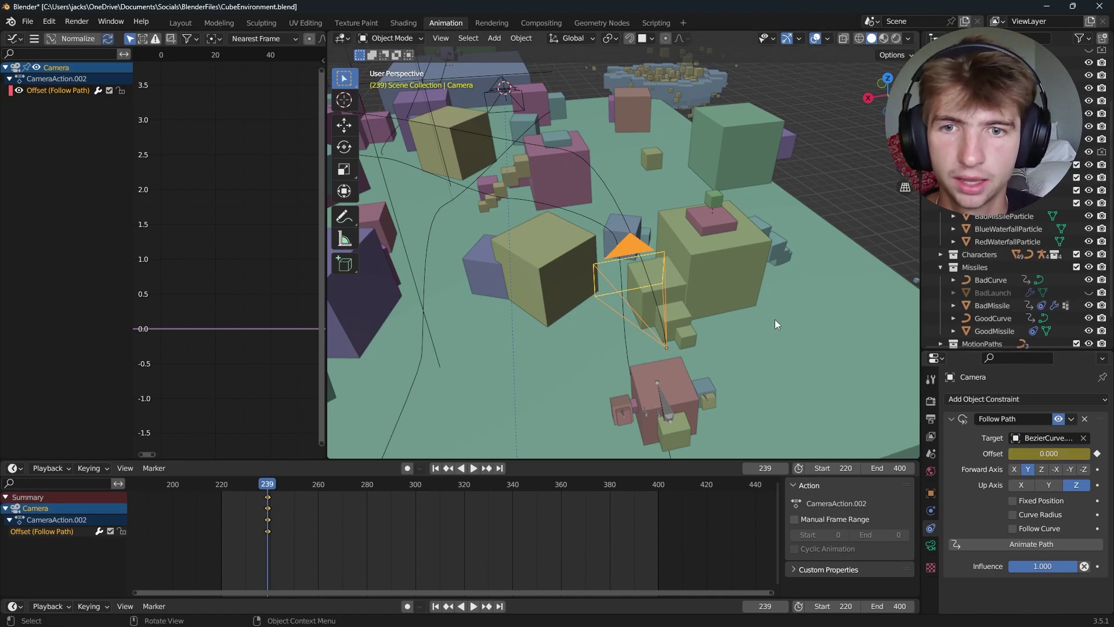
At frame 298, slide the camera further along its path and keyframe the new offset
{"action": "scroll", "coordinate": [775, 319], "scroll_direction": "down", "scroll_amount": 3}
{"action": "key", "text": "super"}
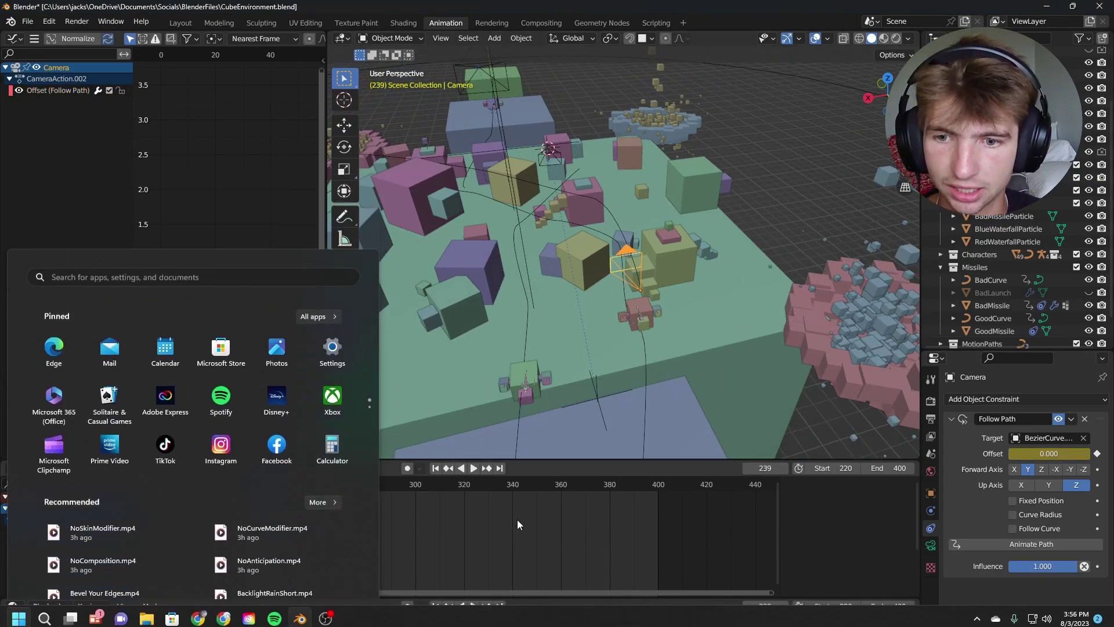
{"action": "left_click", "coordinate": [516, 520]}
{"action": "middle_click_drag", "start_coordinate": [406, 420], "coordinate": [467, 446]}
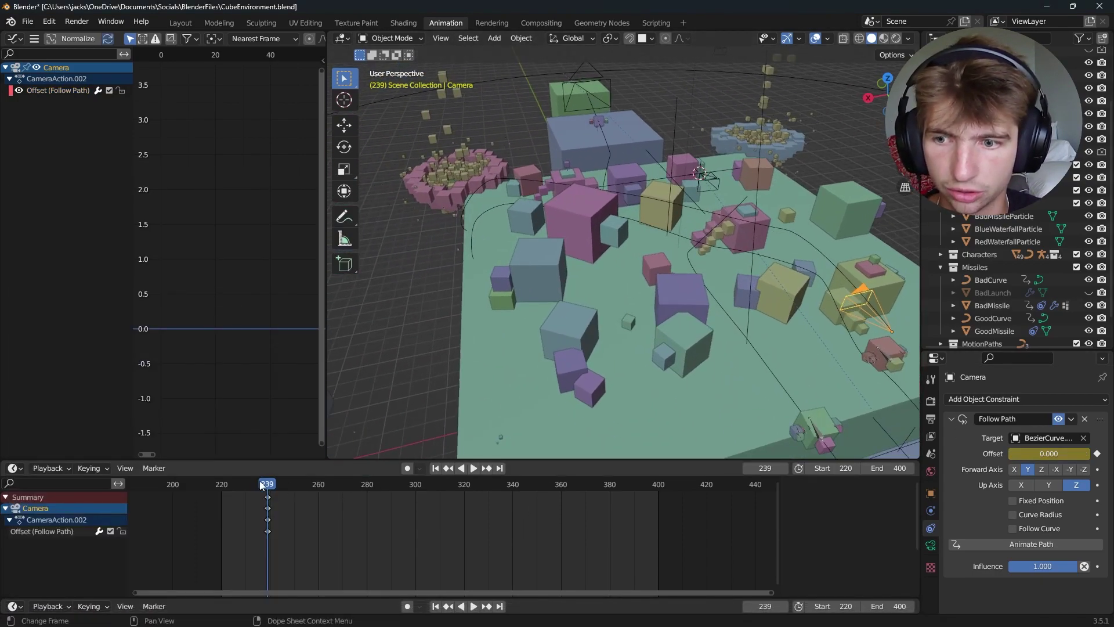
{"action": "key", "text": "space"}
{"action": "left_click_drag", "start_coordinate": [260, 480], "coordinate": [410, 489]}
{"action": "key", "text": "space"}
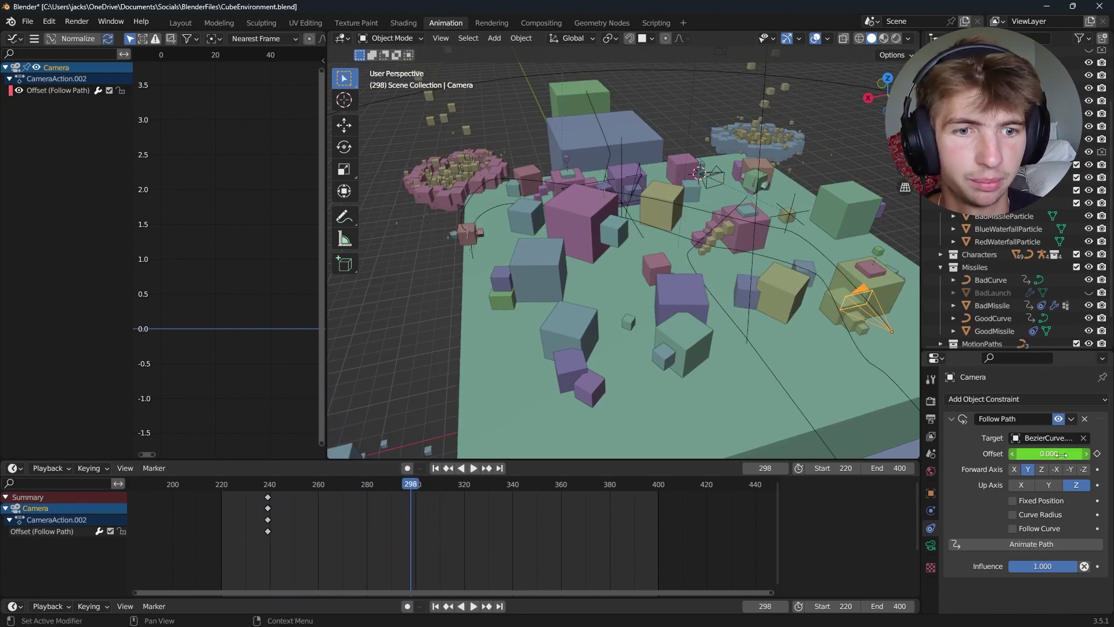
{"action": "left_click_drag", "start_coordinate": [1049, 453], "coordinate": [947, 453]}
{"action": "key", "text": "KP_0"}
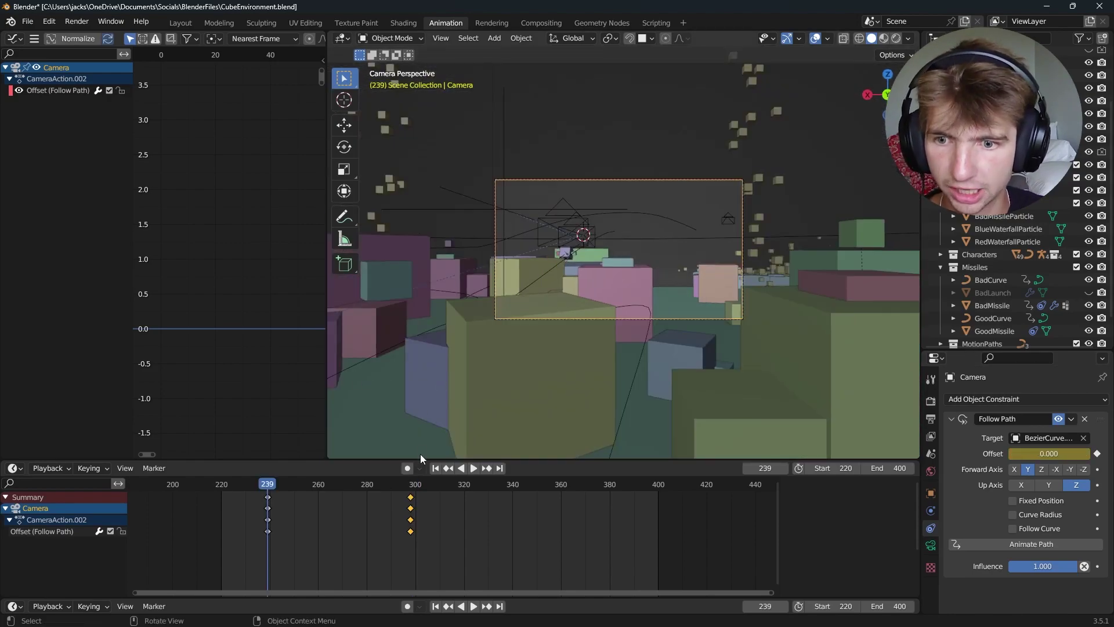
Retime all offset keyframes so the first one sits on frame 247
{"action": "left_click", "coordinate": [474, 468]}
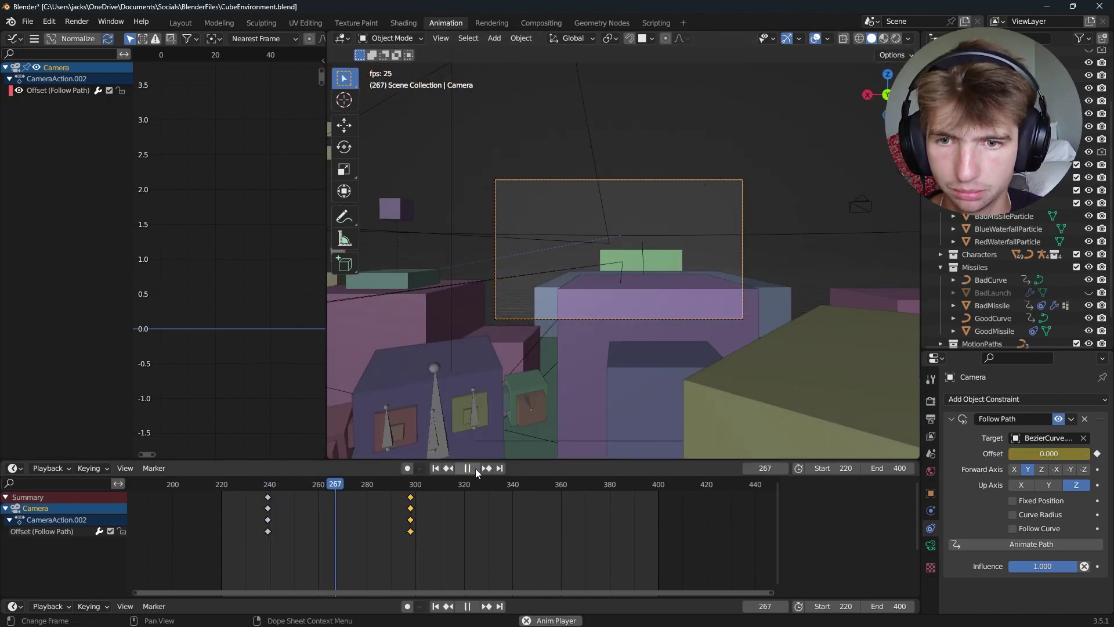
{"action": "left_click", "coordinate": [475, 468]}
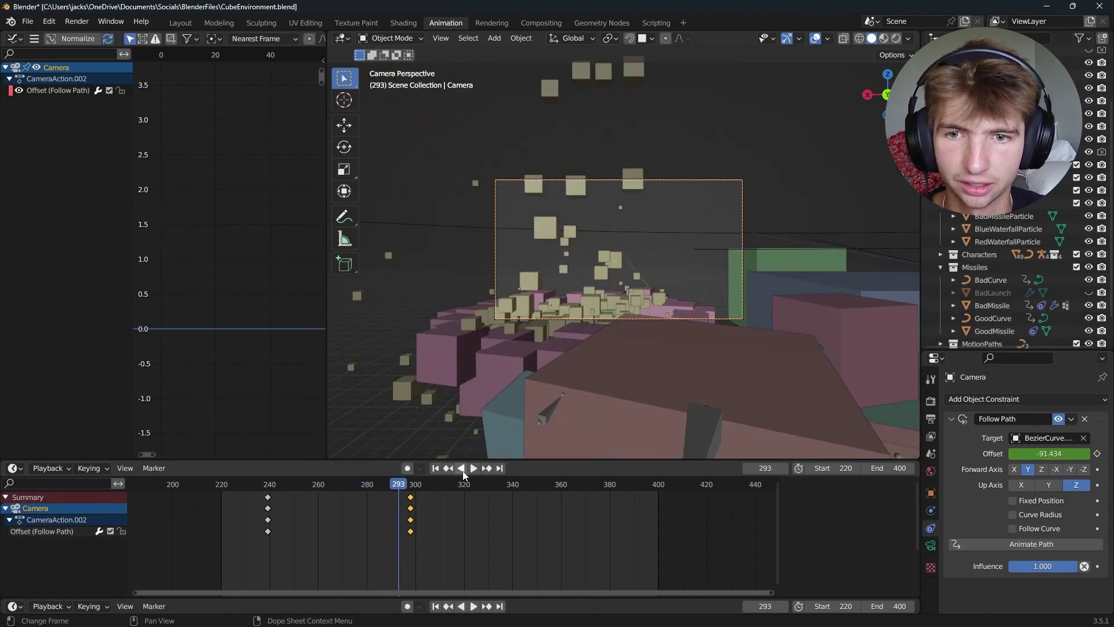
{"action": "left_click_drag", "start_coordinate": [385, 488], "coordinate": [268, 514]}
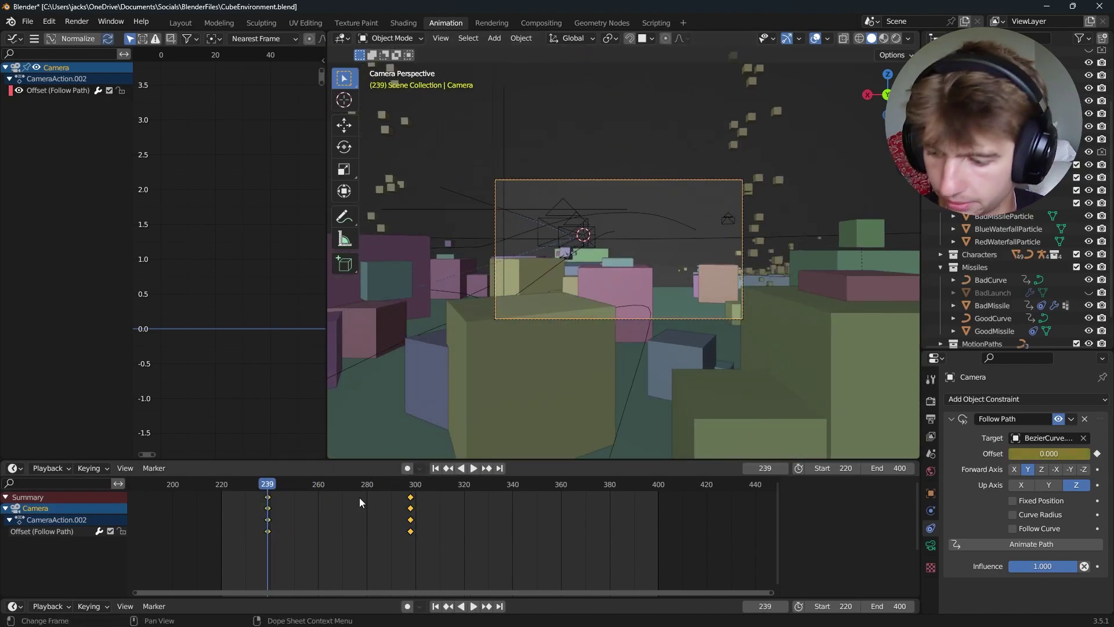
{"action": "key", "text": "a"}
{"action": "key", "text": "g"}
{"action": "left_click", "coordinate": [427, 504]}
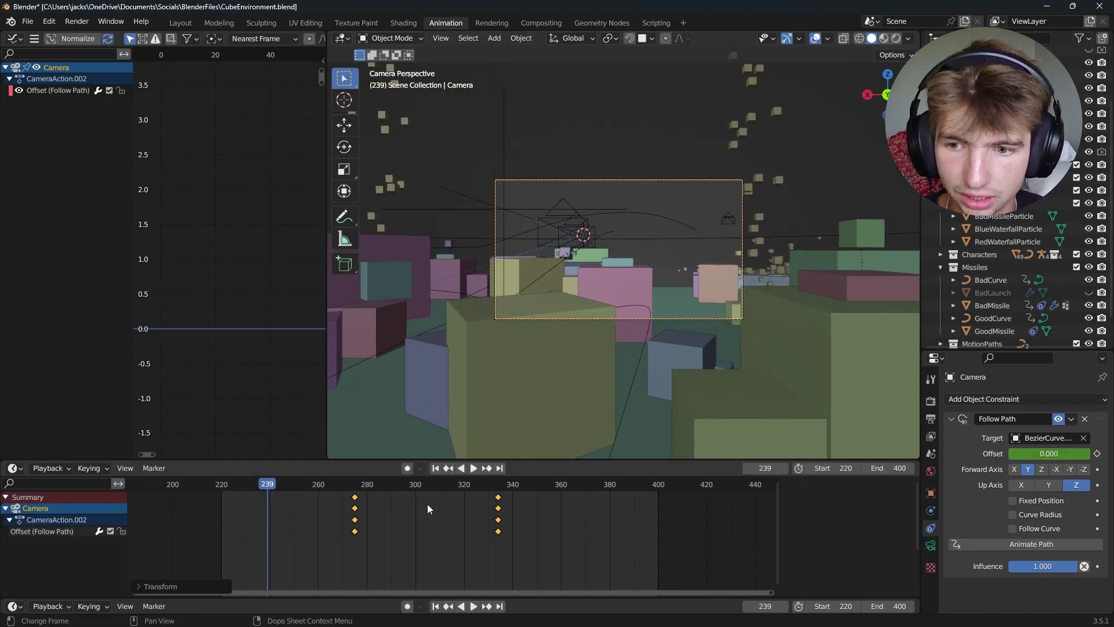
{"action": "left_click_drag", "start_coordinate": [270, 485], "coordinate": [506, 526]}
{"action": "key", "text": "g"}
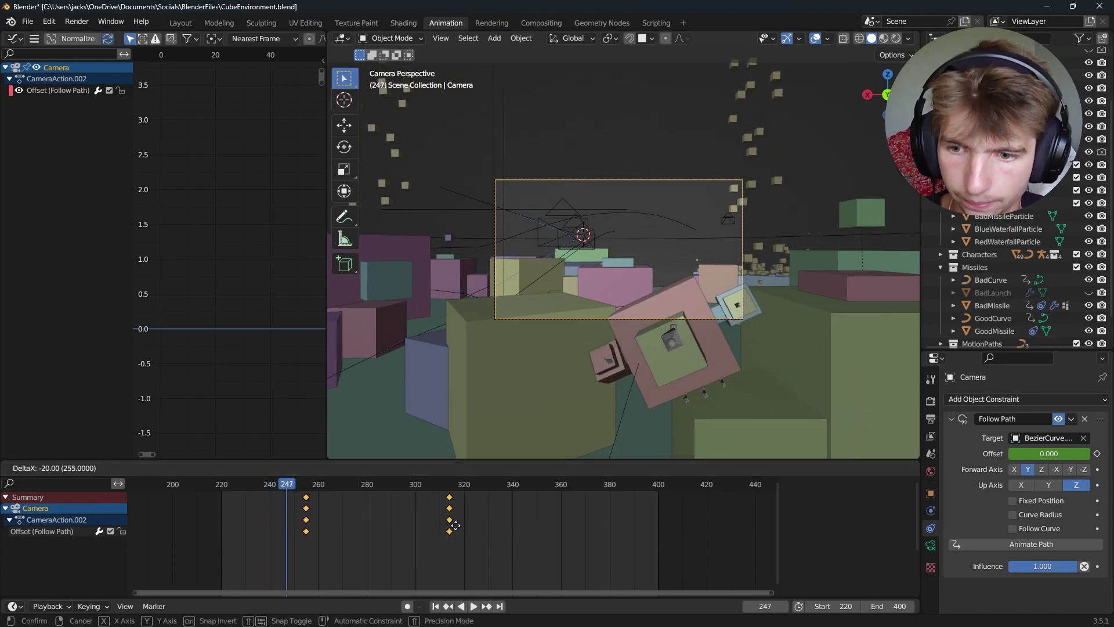
{"action": "left_click", "coordinate": [438, 522]}
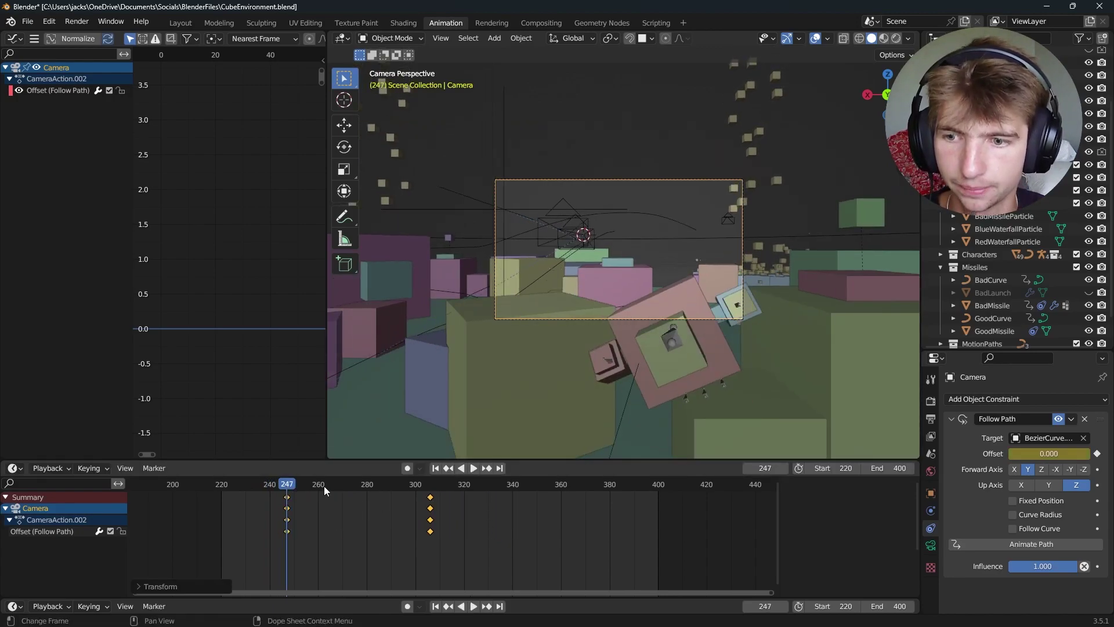
Save the blend file and play back the retimed camera move
{"action": "left_click", "coordinate": [473, 468]}
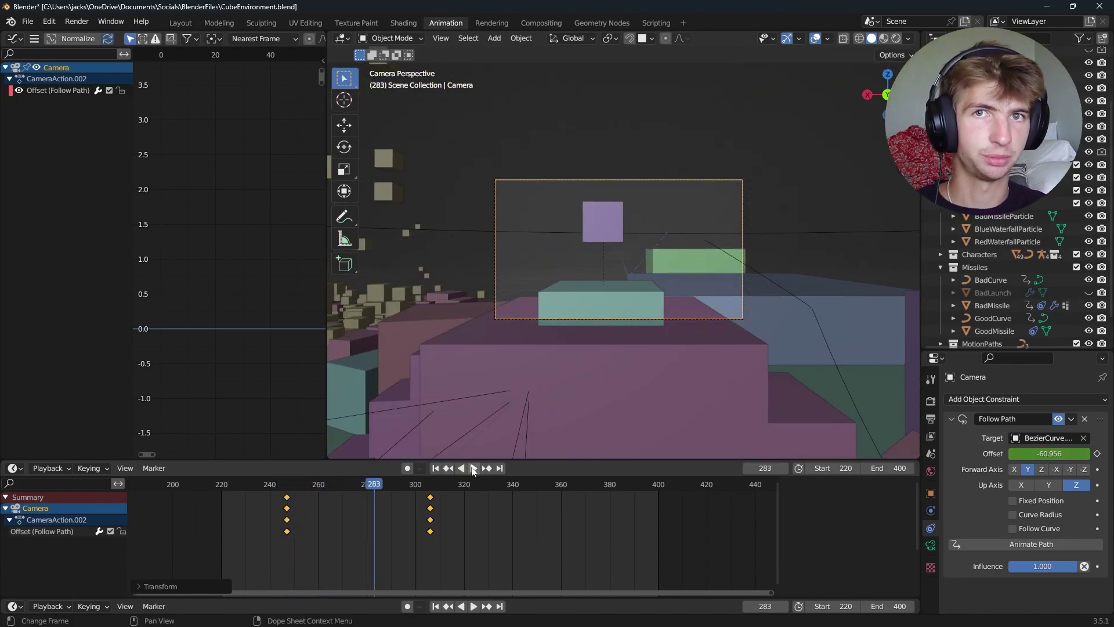
{"action": "key", "text": "ctrl+s"}
{"action": "left_click_drag", "start_coordinate": [301, 487], "coordinate": [288, 489]}
{"action": "key", "text": "space"}
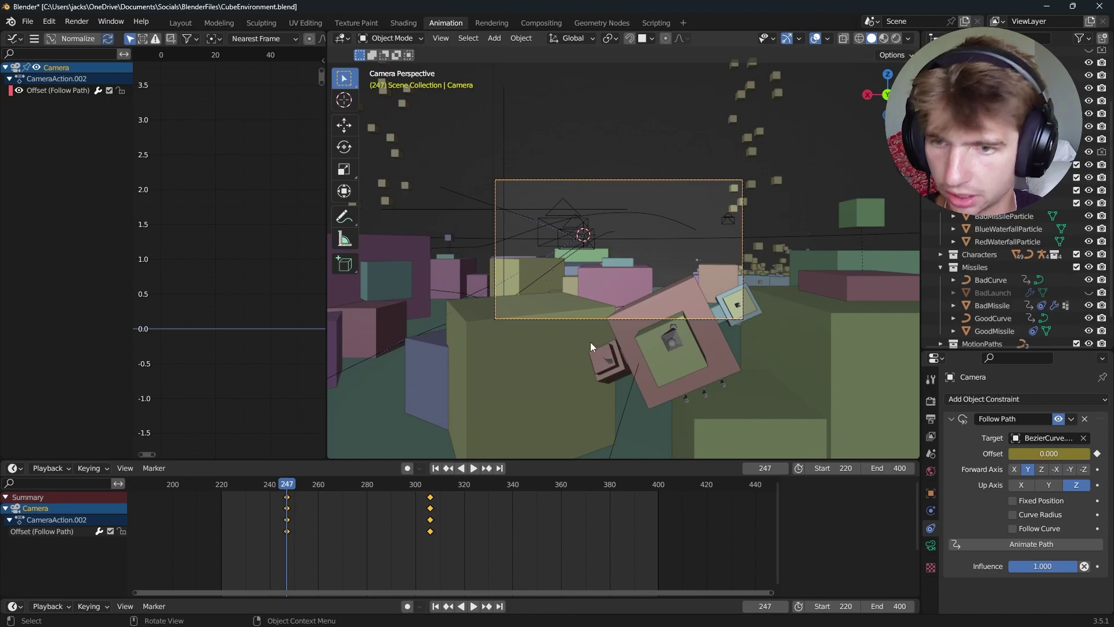
Add a Plain Axes Empty at the camera's location
{"action": "middle_click_drag", "start_coordinate": [590, 342], "coordinate": [634, 349]}
{"action": "key", "text": "shift+a"}
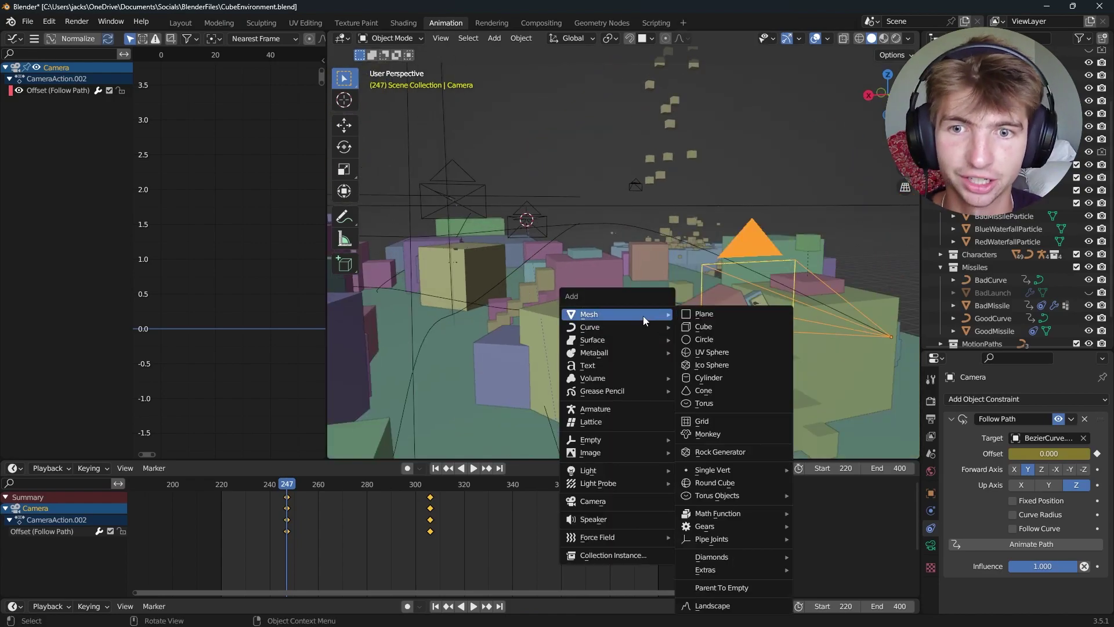
{"action": "mouse_move", "coordinate": [639, 358]}
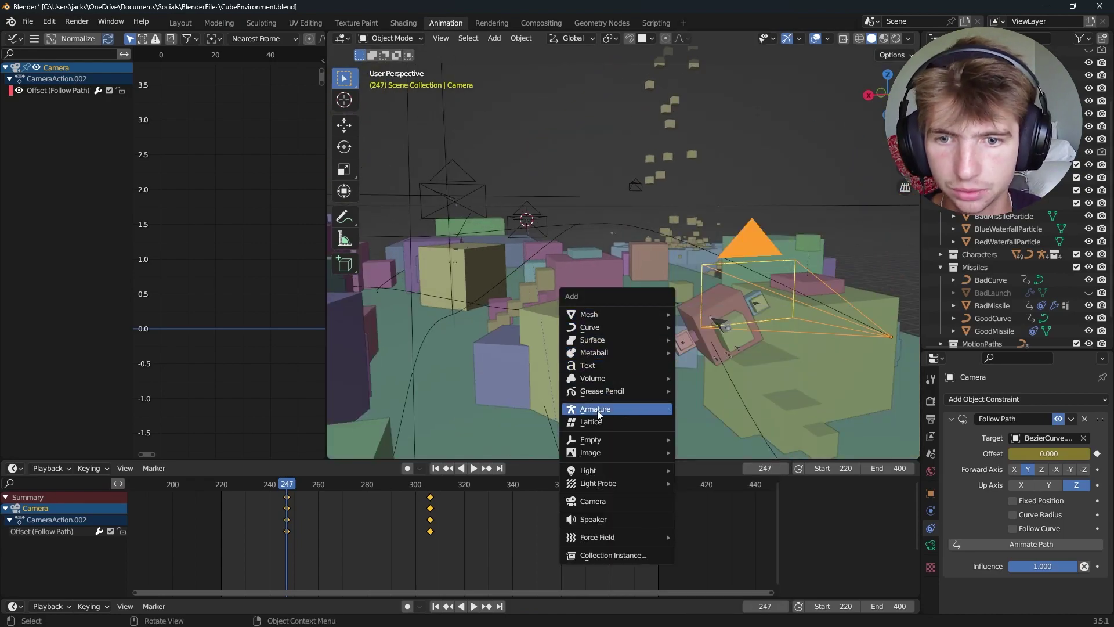
{"action": "mouse_move", "coordinate": [598, 440]}
{"action": "left_click", "coordinate": [705, 443]}
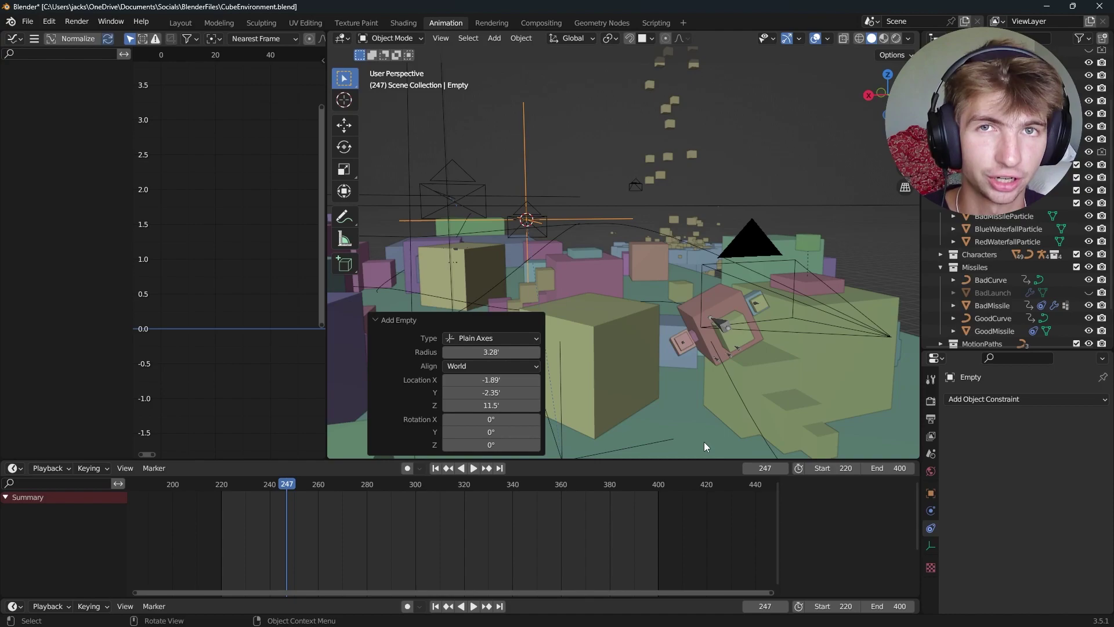
{"action": "middle_click_drag", "start_coordinate": [639, 232], "coordinate": [674, 246]}
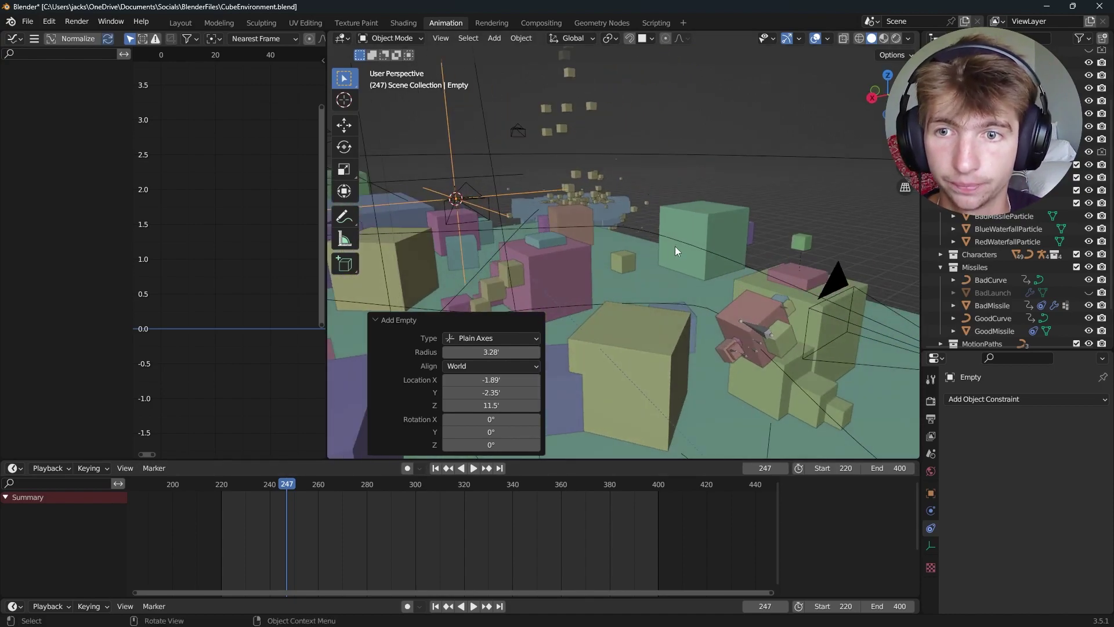
Give the Empty a Follow Path constraint targeting the Bezier curve
{"action": "left_click", "coordinate": [1027, 401]}
{"action": "left_click", "coordinate": [1066, 494]}
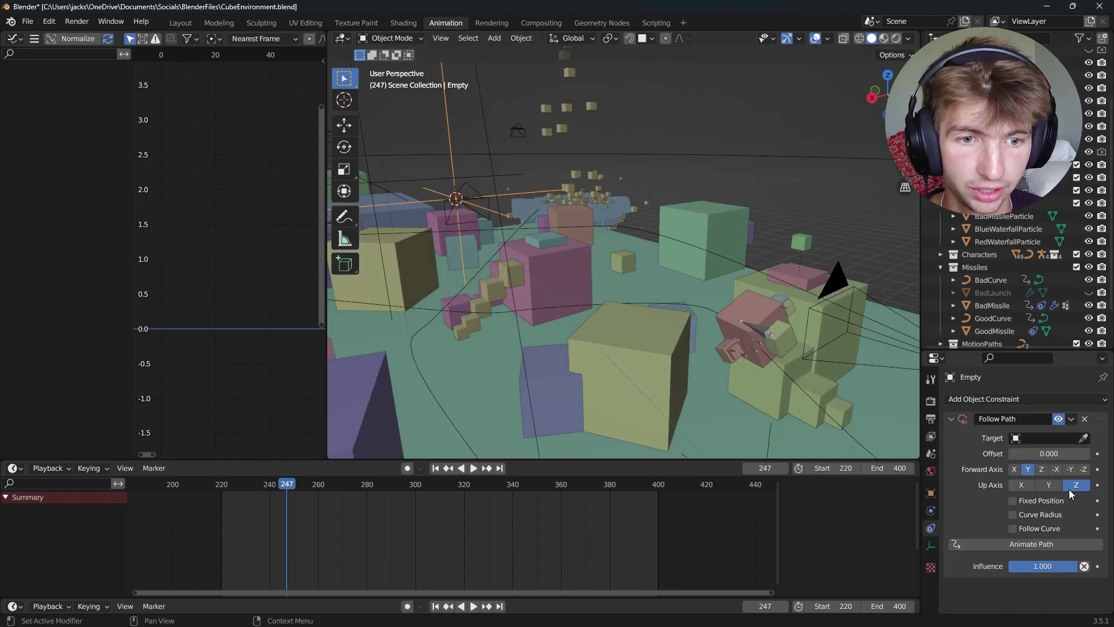
{"action": "left_click", "coordinate": [1083, 437]}
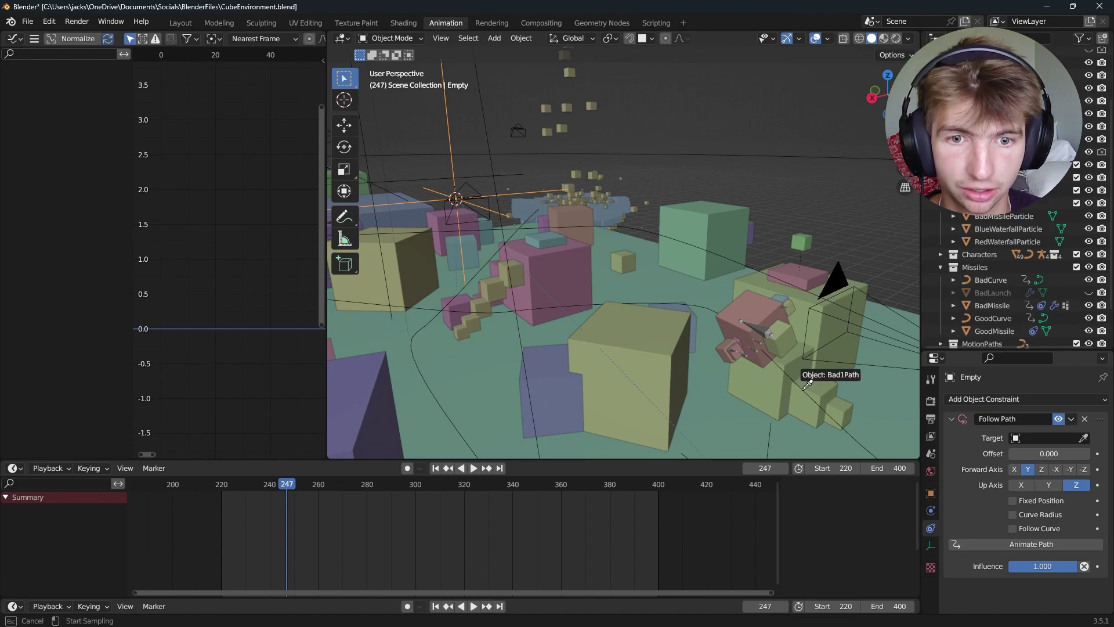
{"action": "left_click", "coordinate": [792, 281]}
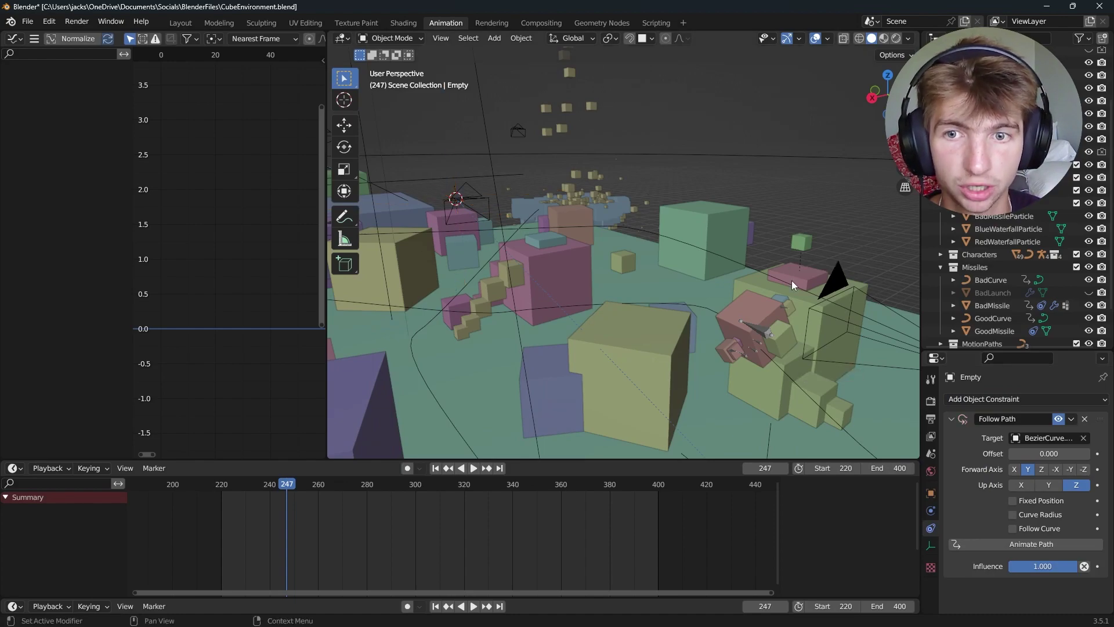
{"action": "middle_click_drag", "start_coordinate": [793, 281], "coordinate": [683, 342]}
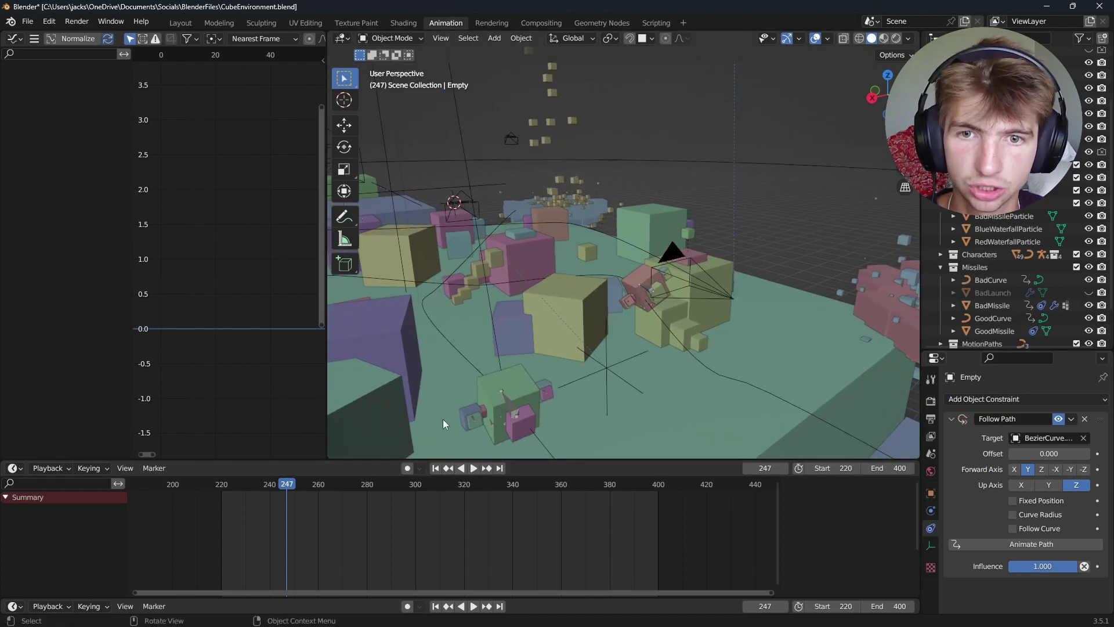
{"action": "mouse_move", "coordinate": [696, 296]}
{"action": "middle_mouse_down"}
{"action": "mouse_move", "coordinate": [716, 281]}
{"action": "mouse_move", "coordinate": [725, 299]}
{"action": "mouse_move", "coordinate": [695, 293]}
{"action": "middle_mouse_up"}
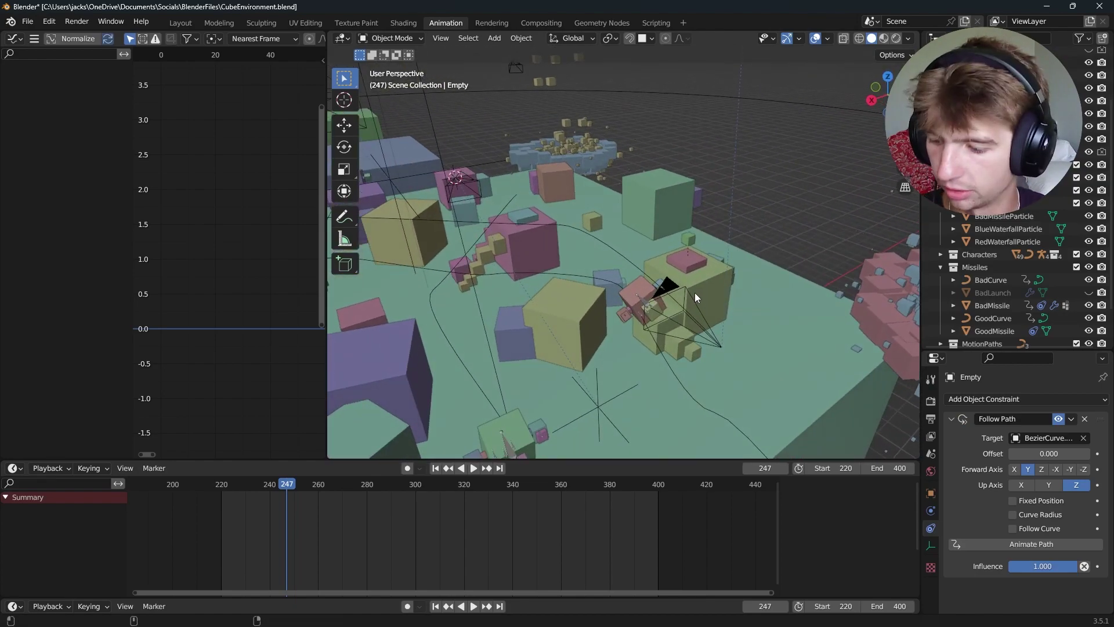
Clear the Empty's rotation and keyframe its path offset
{"action": "key", "text": "alt+r"}
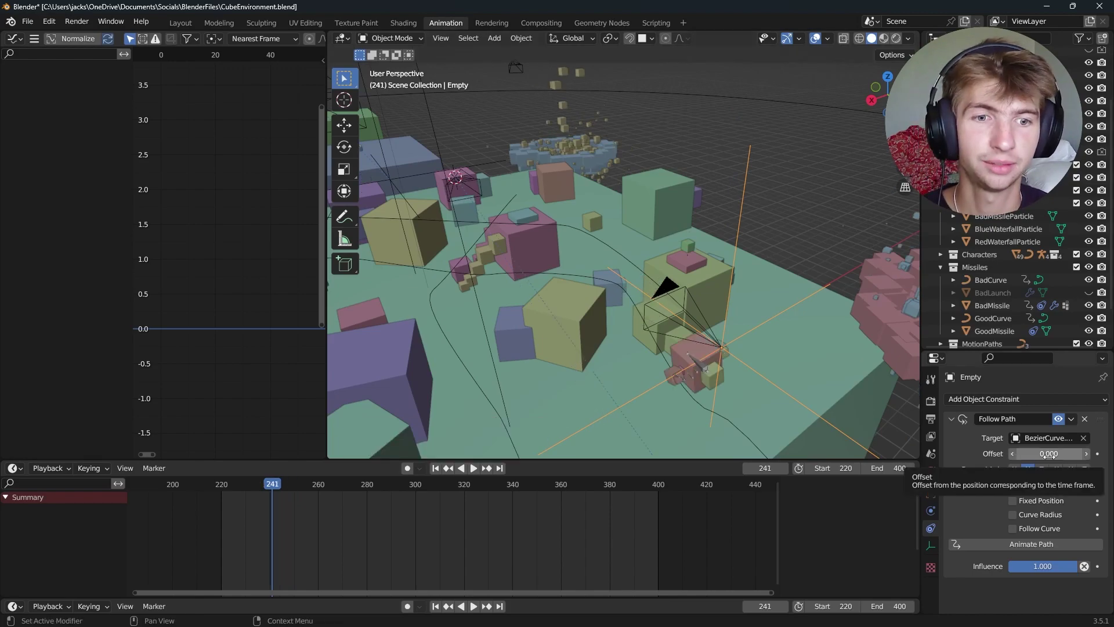
{"action": "key", "text": "i"}
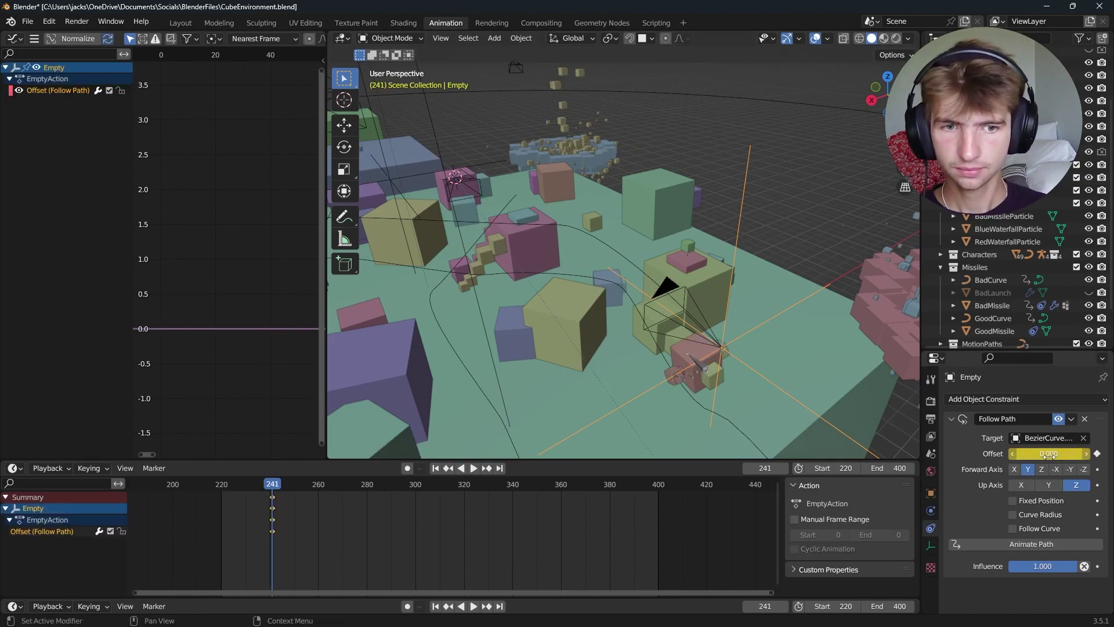
{"action": "key", "text": "space"}
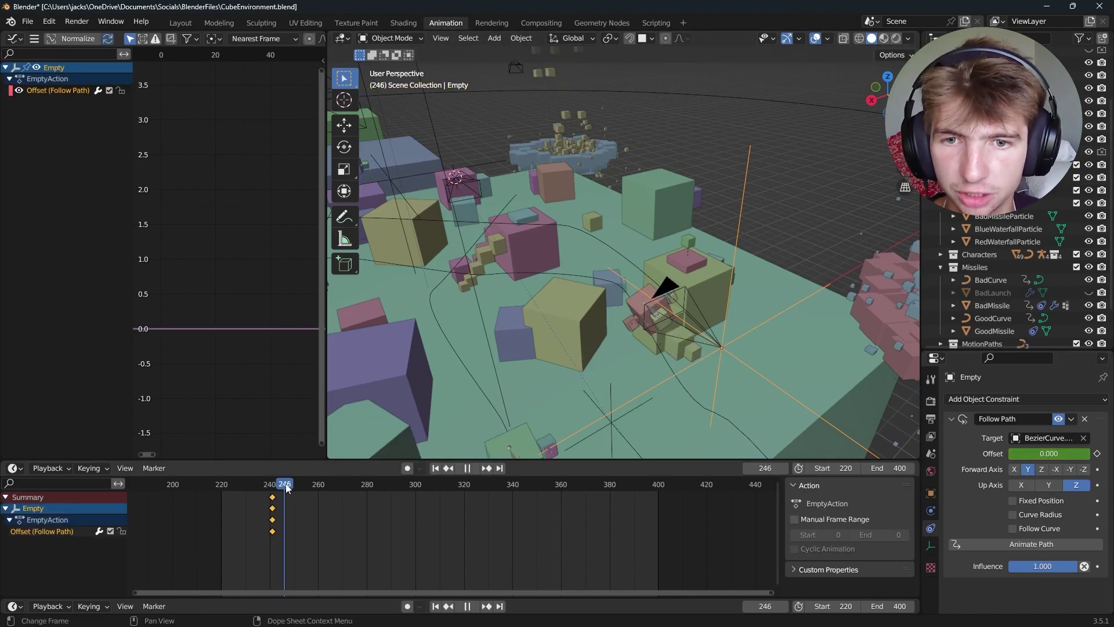
{"action": "left_click_drag", "start_coordinate": [297, 486], "coordinate": [287, 486]}
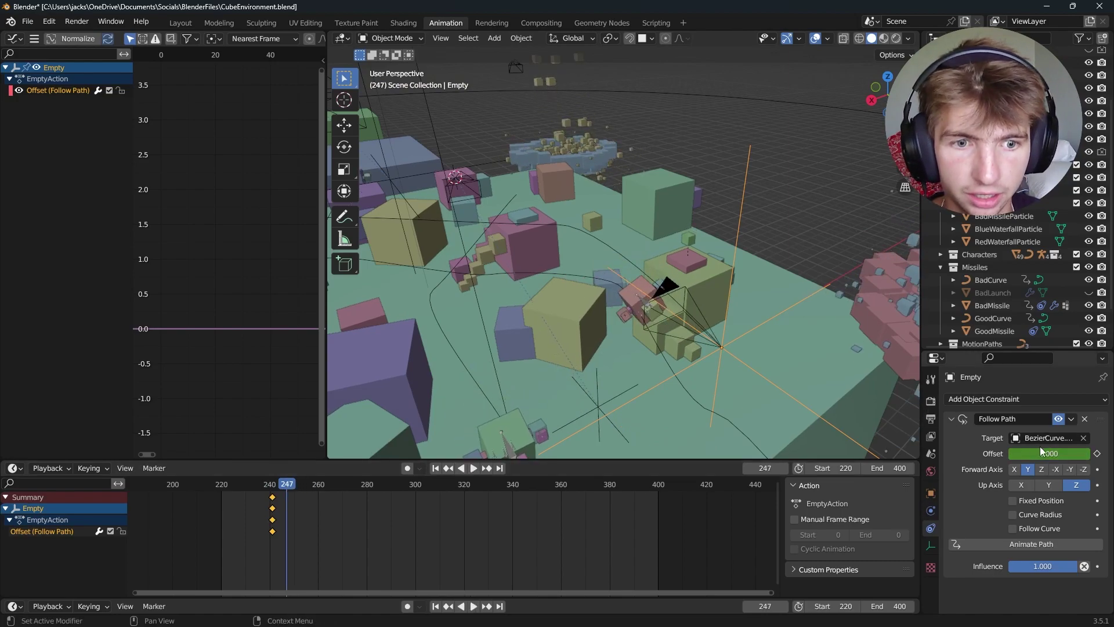
Set the Empty's offset to -15.800 and lower it slightly along Z
{"action": "left_click_drag", "start_coordinate": [1040, 451], "coordinate": [667, 319]}
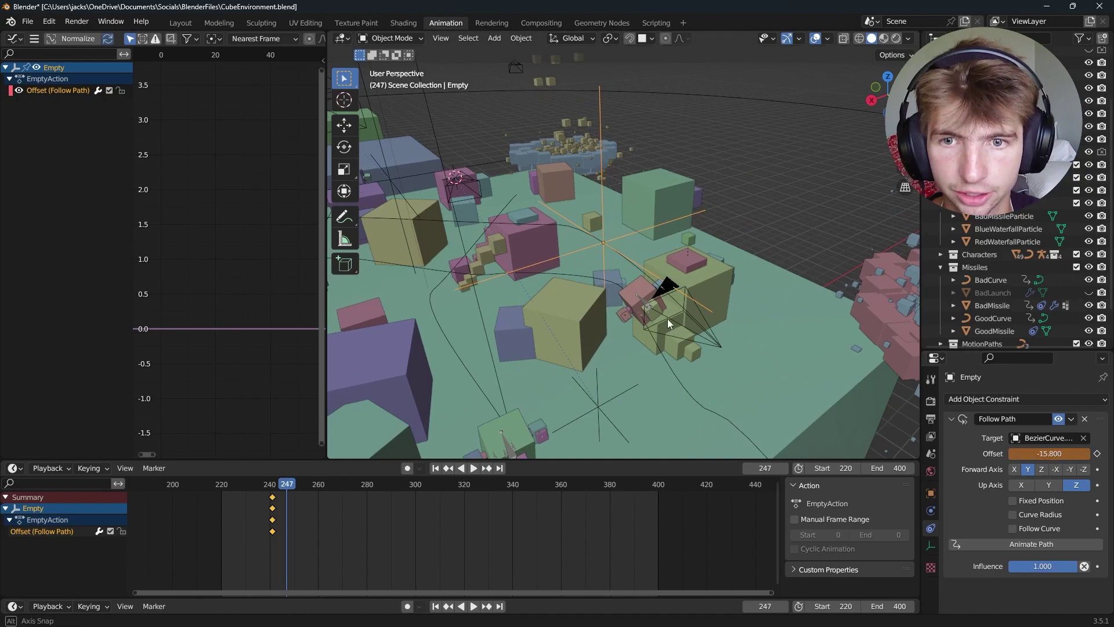
{"action": "middle_click_drag", "start_coordinate": [667, 319], "coordinate": [718, 300]}
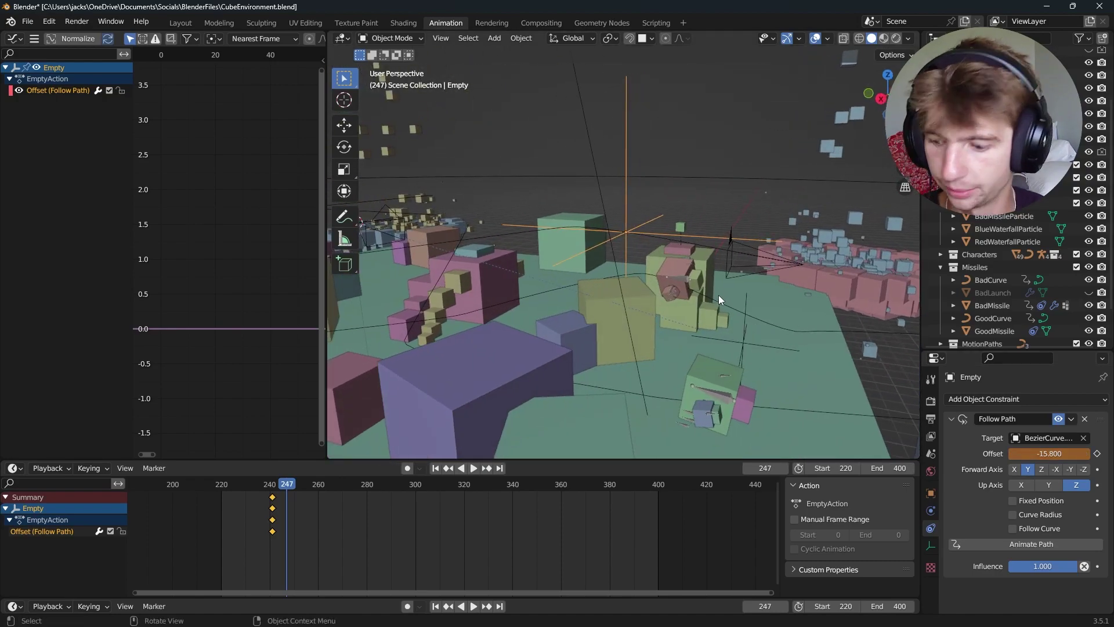
{"action": "key", "text": "g"}
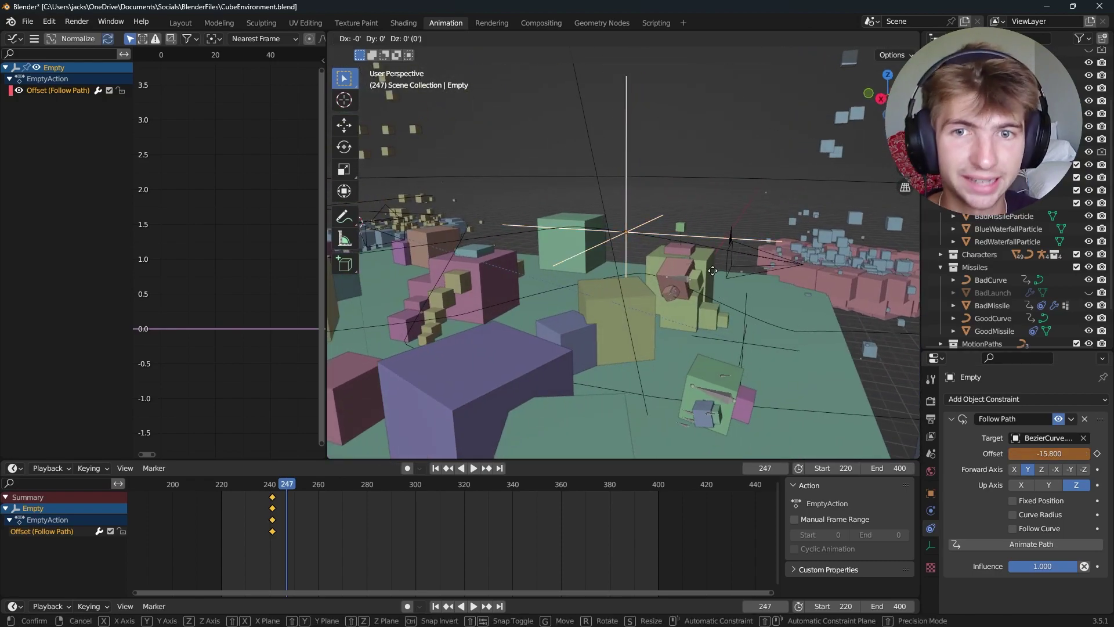
{"action": "key", "text": "z"}
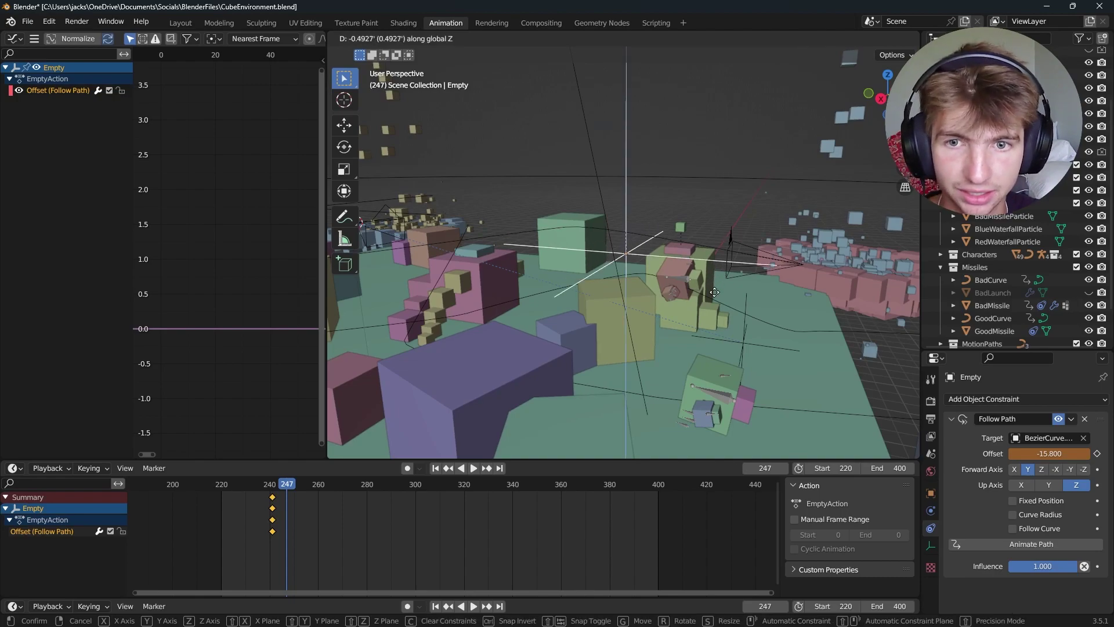
{"action": "left_click", "coordinate": [714, 292]}
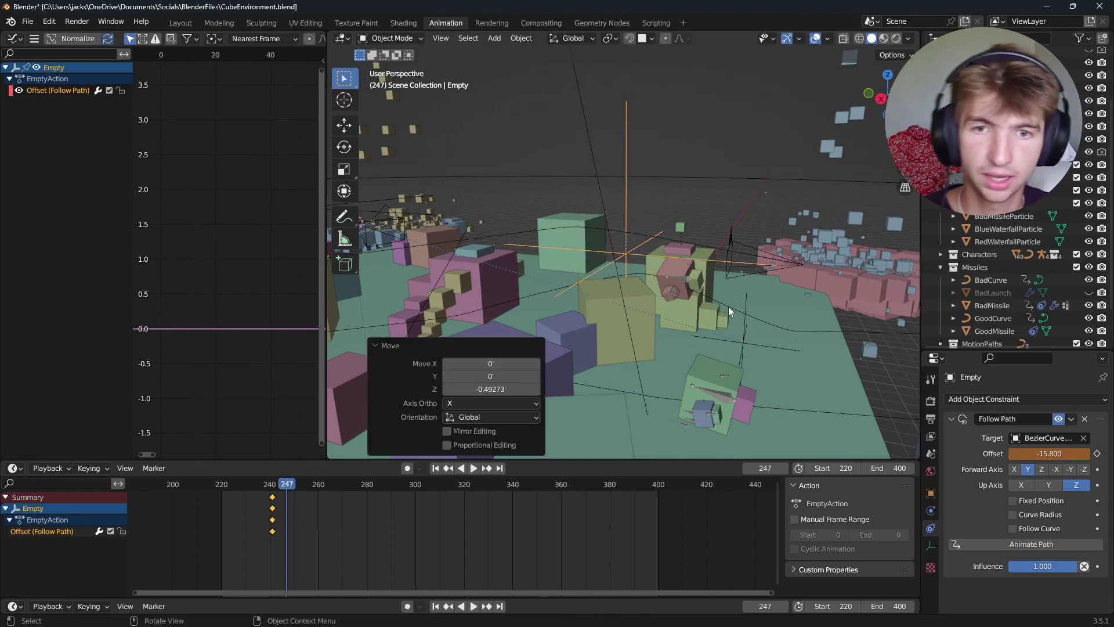
Add a Track To constraint aimed at the Empty to the camera, then play the shot through it
{"action": "left_click", "coordinate": [740, 238]}
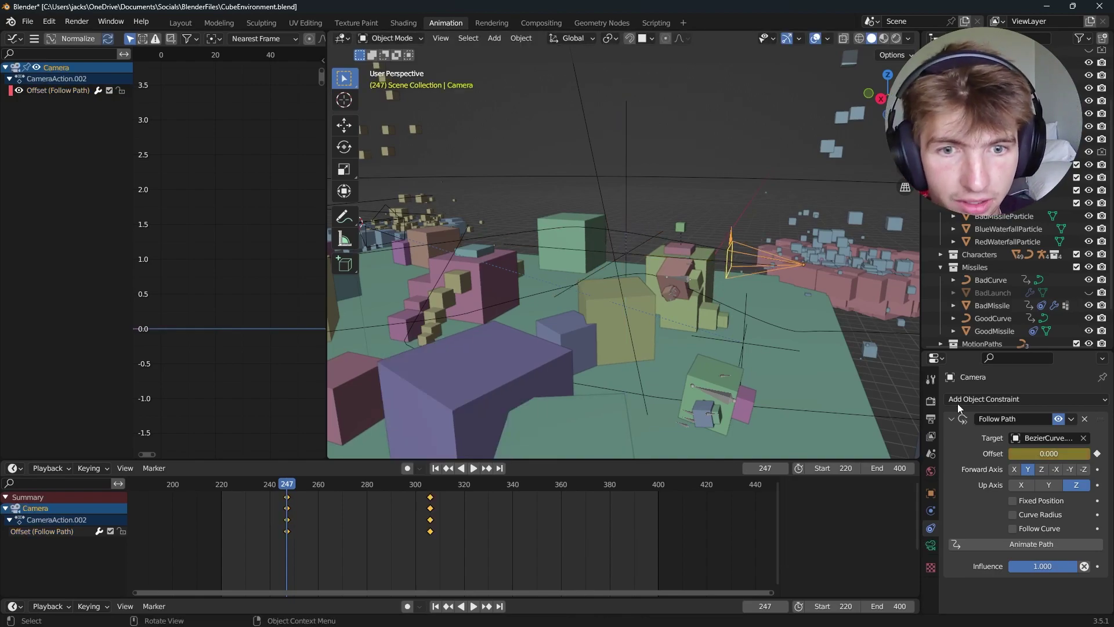
{"action": "left_click", "coordinate": [996, 399]}
{"action": "left_click", "coordinate": [980, 490]}
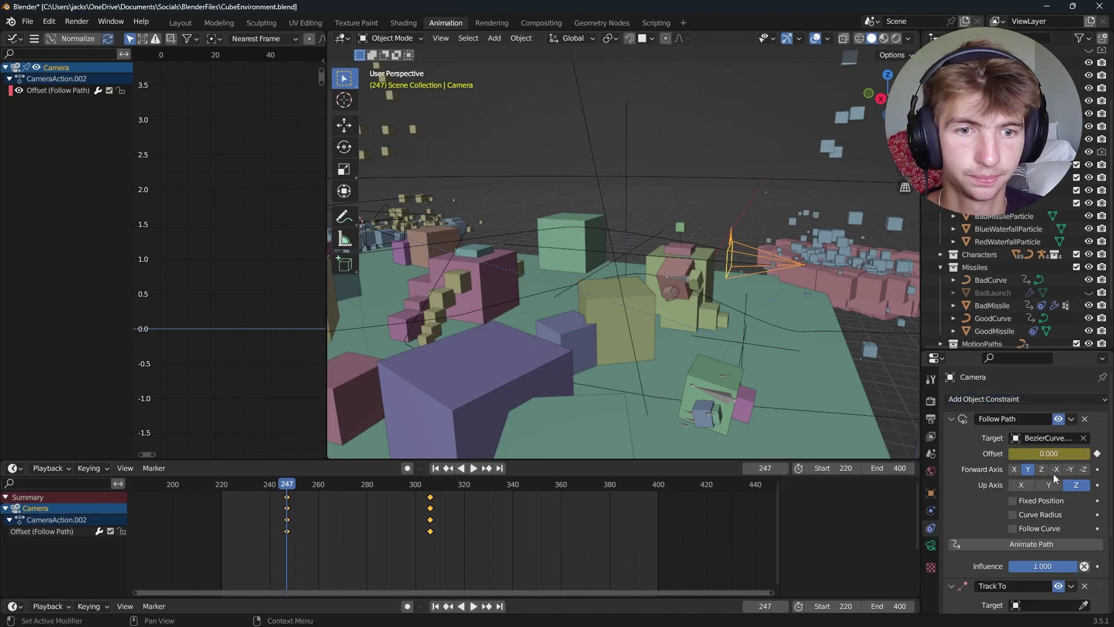
{"action": "left_click", "coordinate": [1083, 605]}
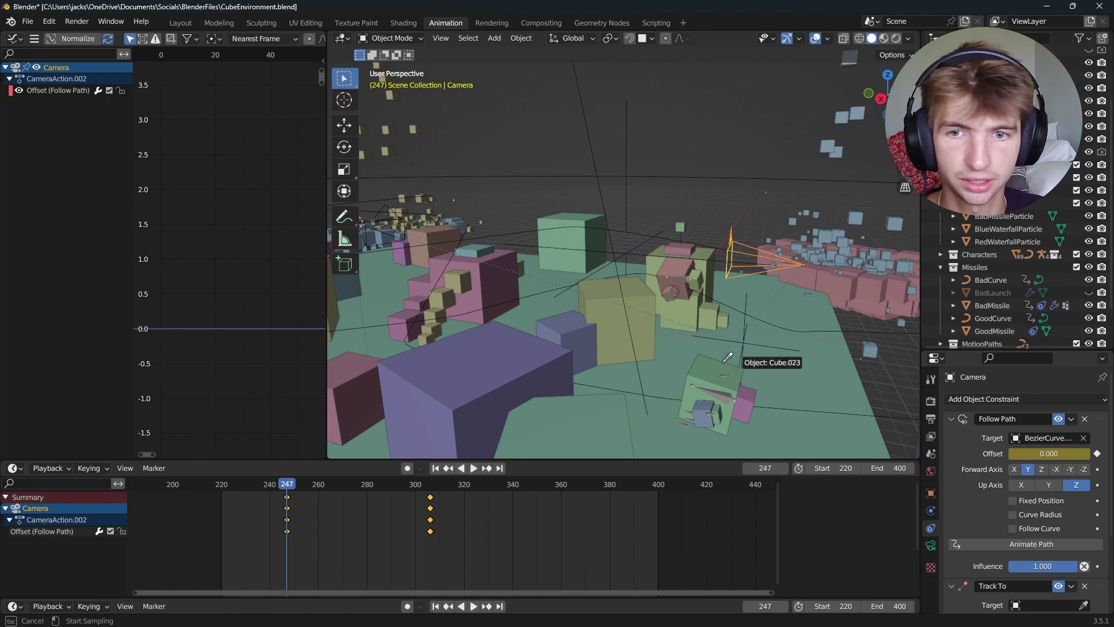
{"action": "left_click", "coordinate": [632, 191]}
{"action": "key", "text": "KP_0"}
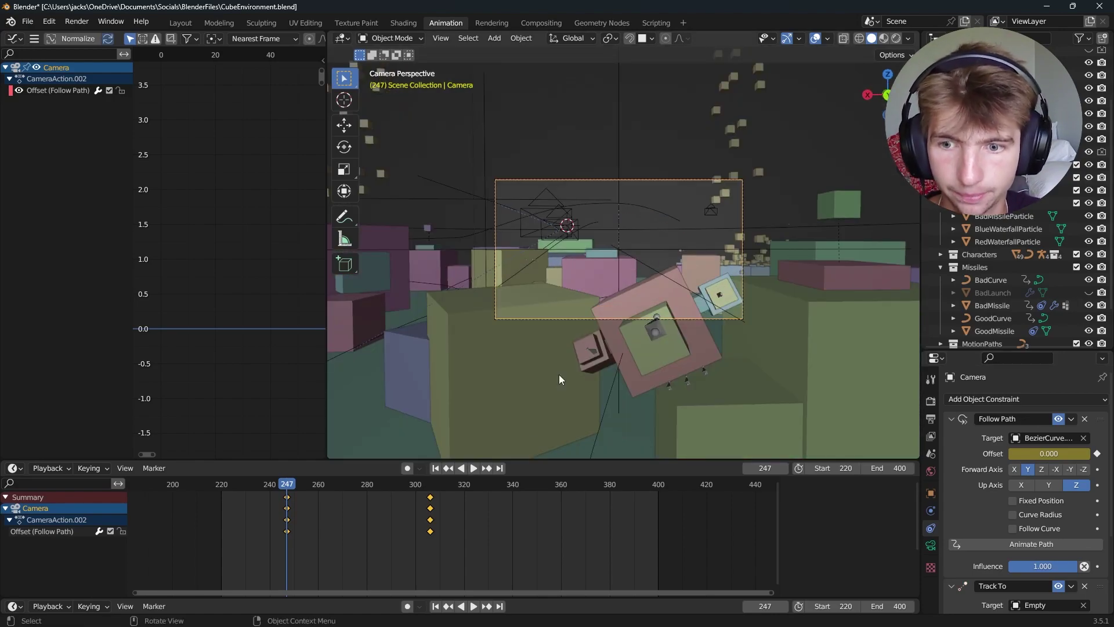
{"action": "key", "text": "space"}
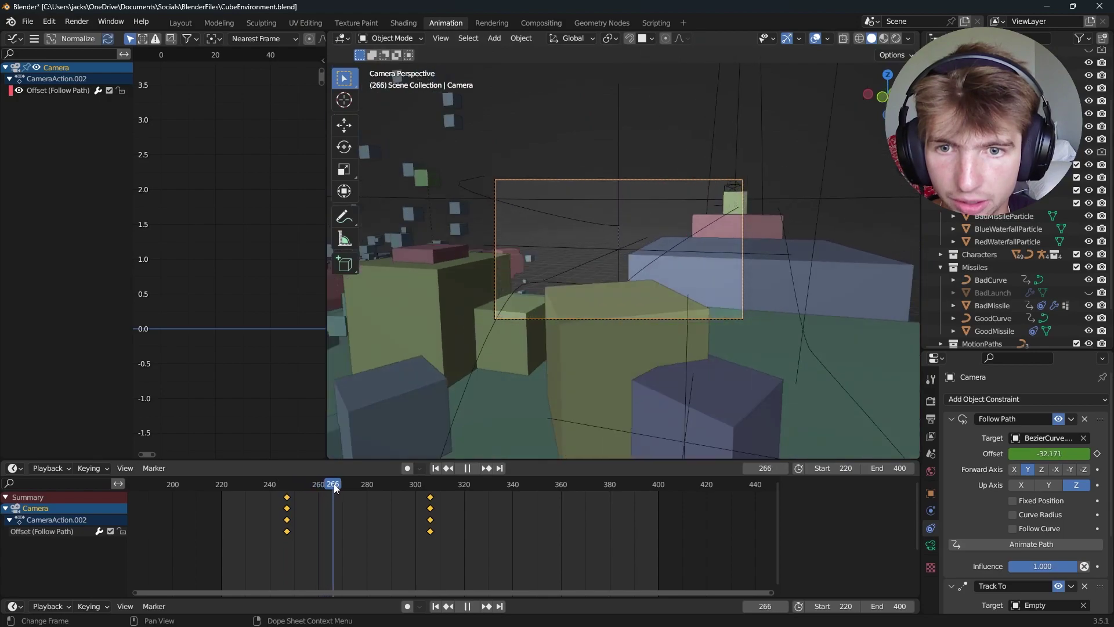
{"action": "left_click_drag", "start_coordinate": [366, 485], "coordinate": [288, 487]}
Keyframe the Empty's Follow Path offset at -104.700 on frame 298
{"action": "key", "text": "space"}
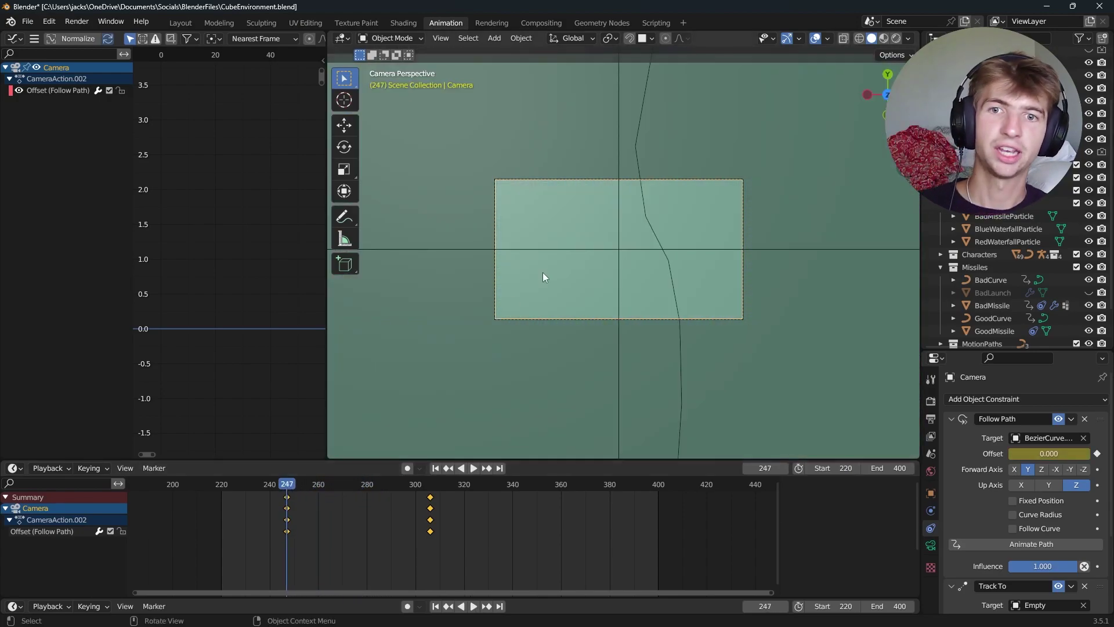
{"action": "key", "text": "Right"}
{"action": "key", "text": "Right"}
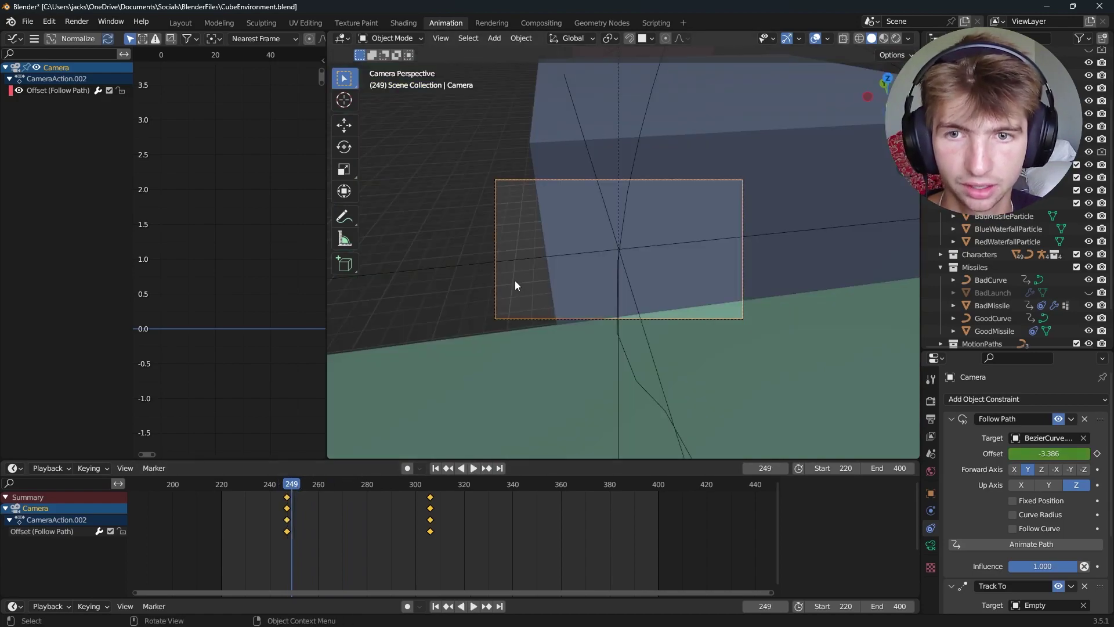
{"action": "left_click", "coordinate": [604, 200]}
{"action": "middle_click_drag", "start_coordinate": [604, 199], "coordinate": [745, 258]}
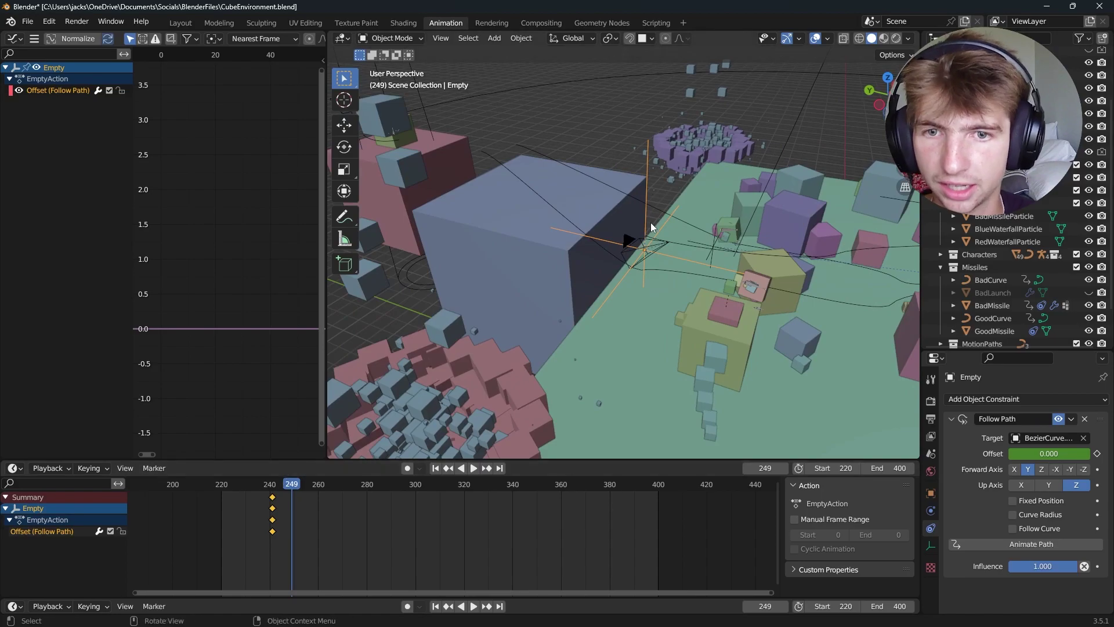
{"action": "middle_click_drag", "start_coordinate": [654, 227], "coordinate": [711, 287], "text": "shift"}
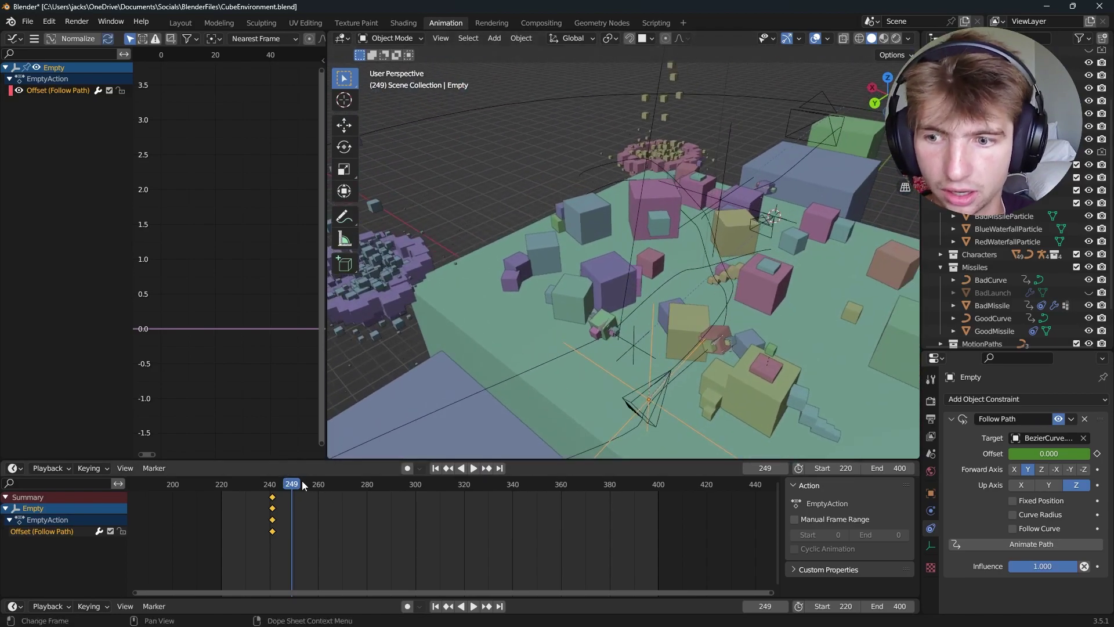
{"action": "left_click_drag", "start_coordinate": [328, 483], "coordinate": [410, 494]}
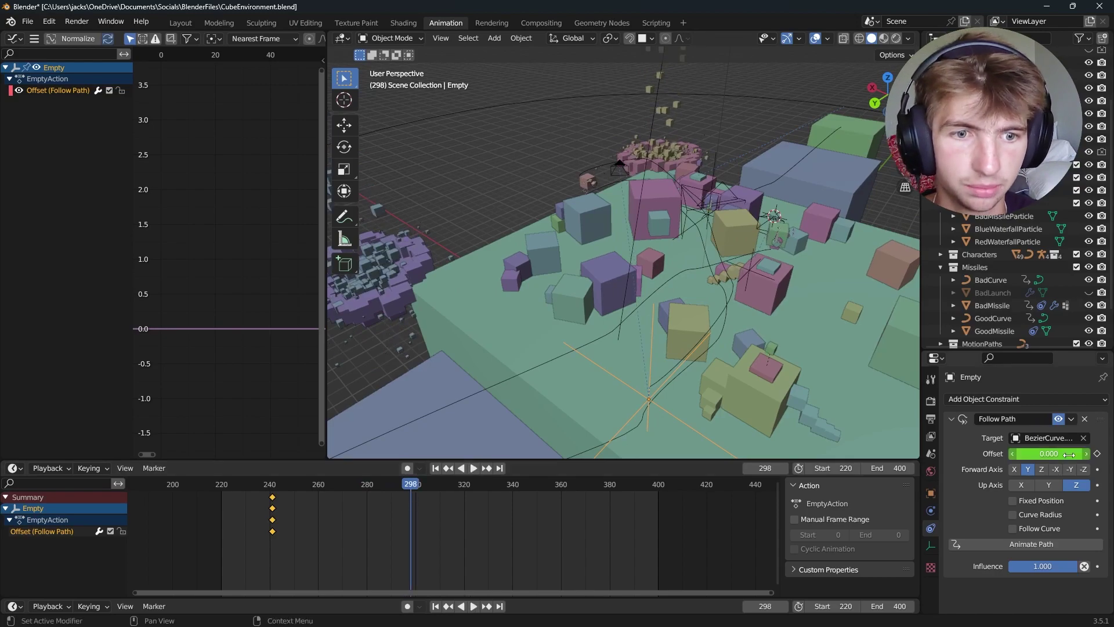
{"action": "left_click_drag", "start_coordinate": [1063, 453], "coordinate": [929, 453]}
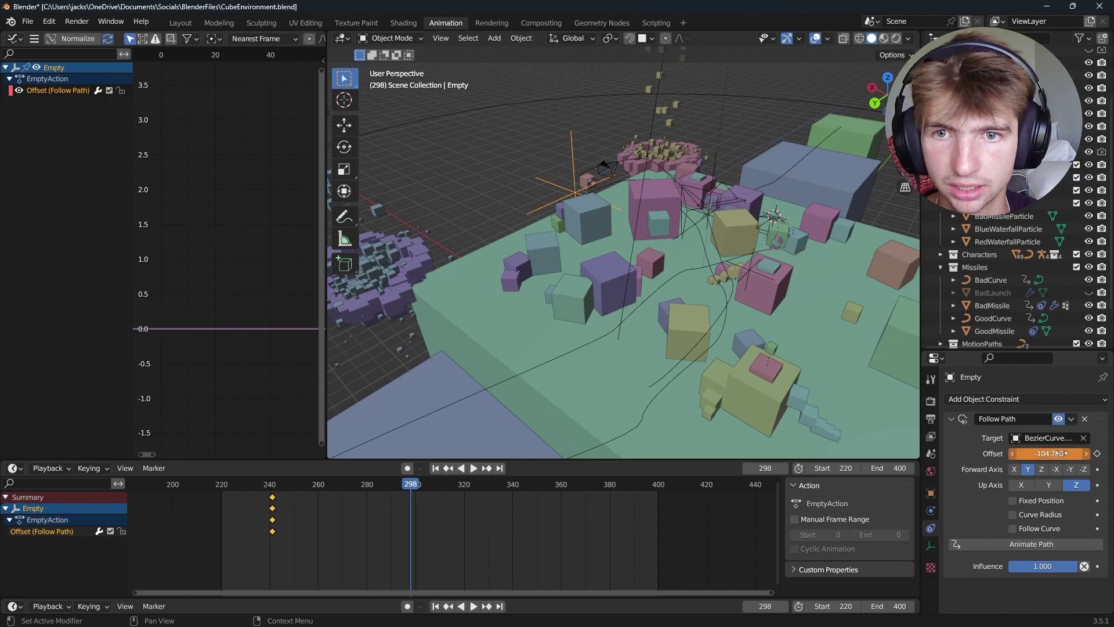
{"action": "key", "text": "i"}
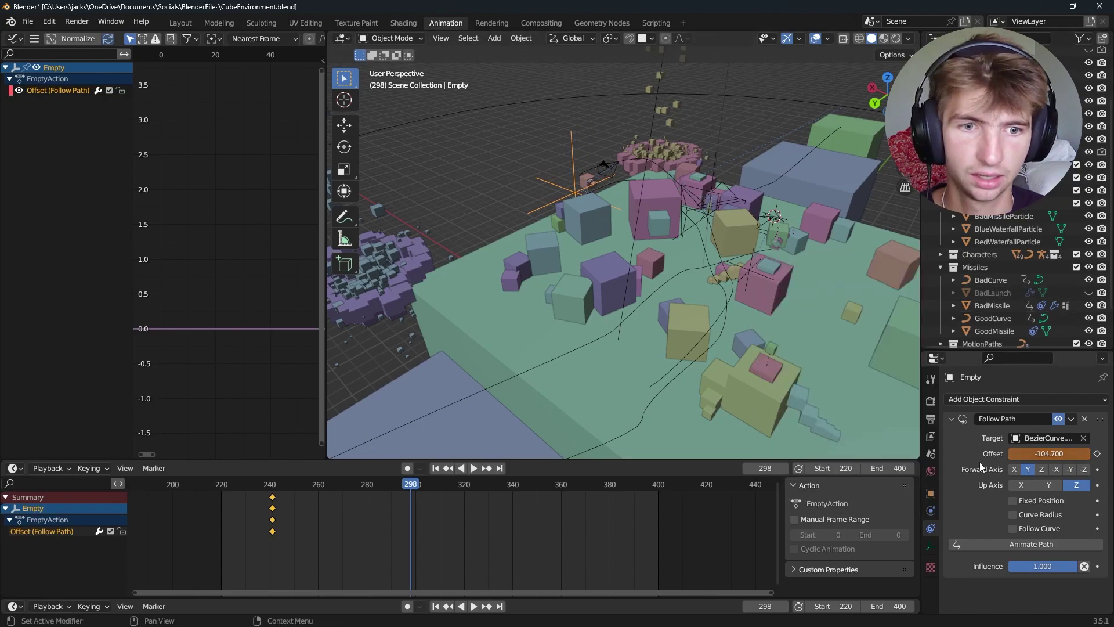
{"action": "key", "text": "i"}
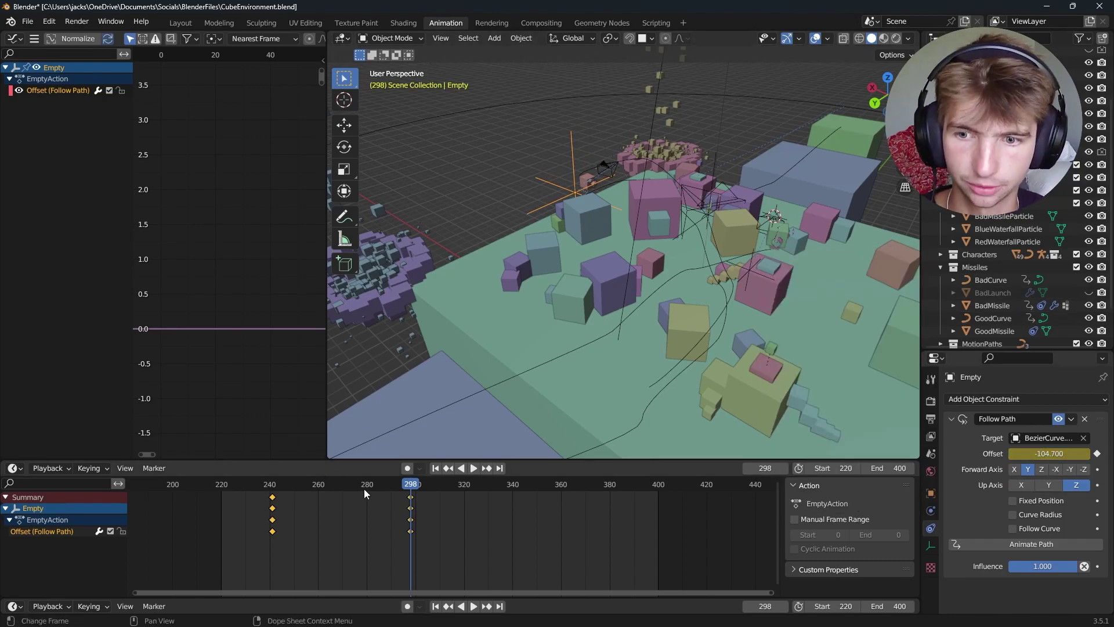
{"action": "left_click_drag", "start_coordinate": [406, 482], "coordinate": [398, 481]}
Play the camera shot in Rendered shading, pausing at frame 315
{"action": "key", "text": "space"}
{"action": "key", "text": "KP_0"}
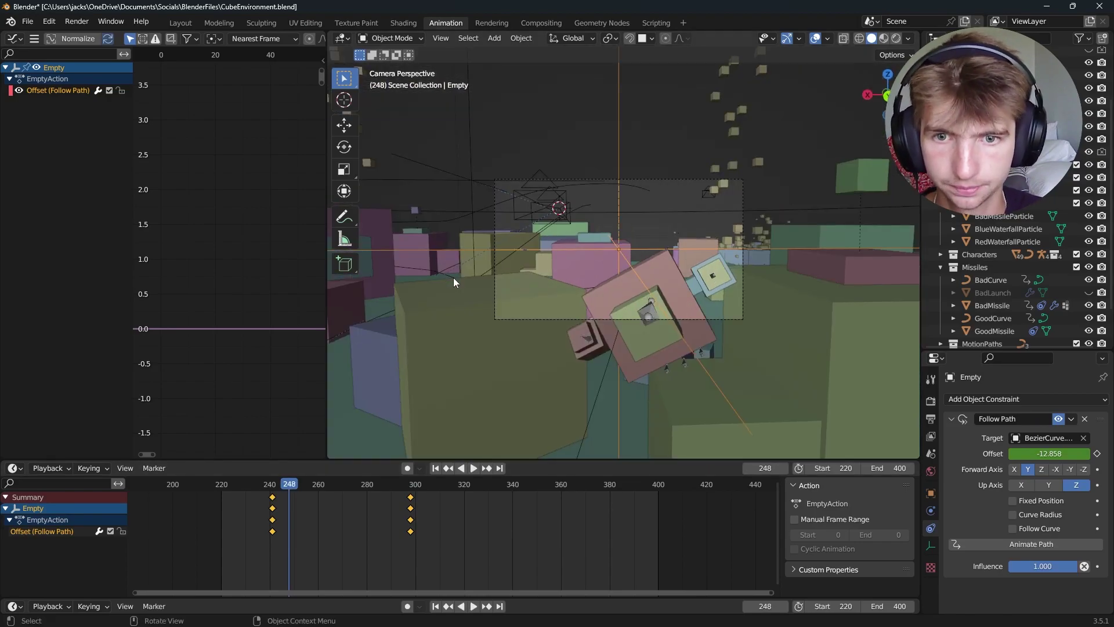
{"action": "left_click", "coordinate": [895, 38]}
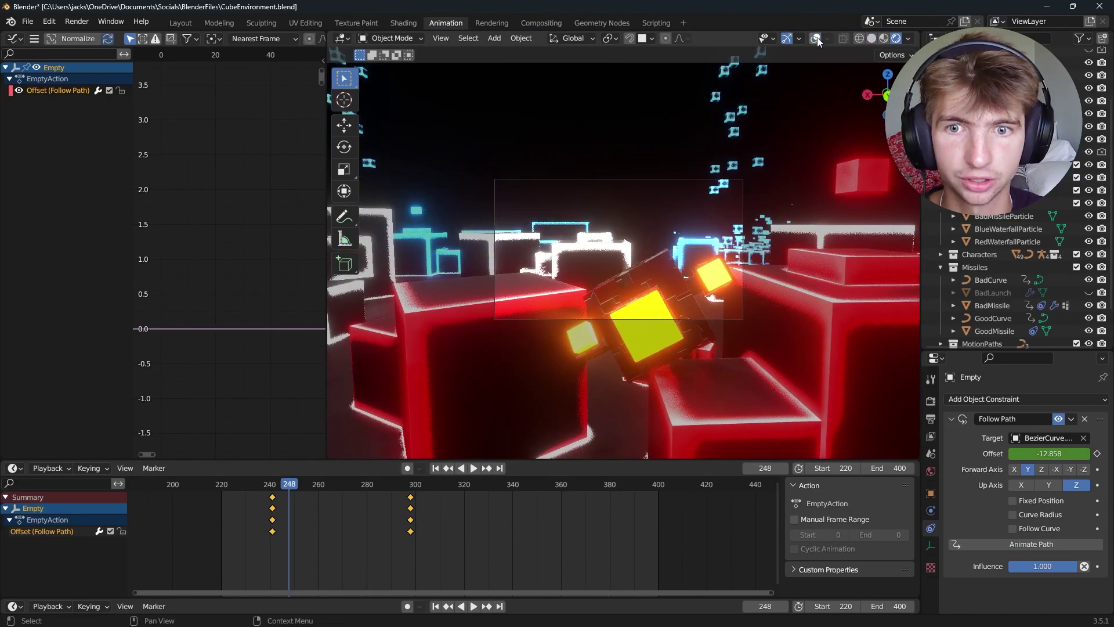
{"action": "left_click", "coordinate": [473, 468]}
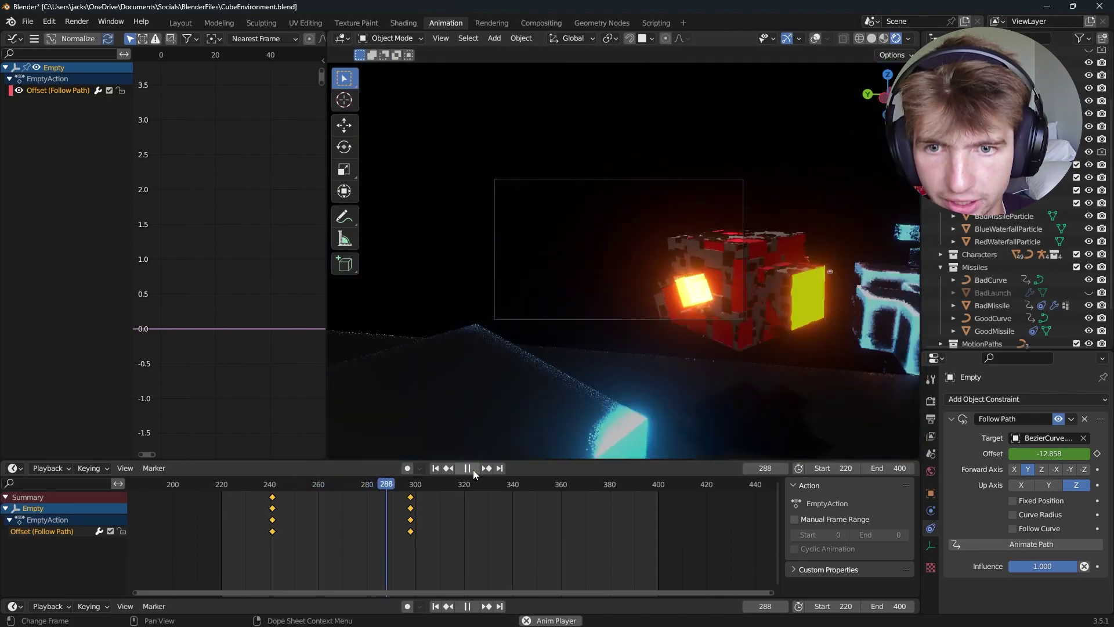
{"action": "left_click", "coordinate": [474, 469]}
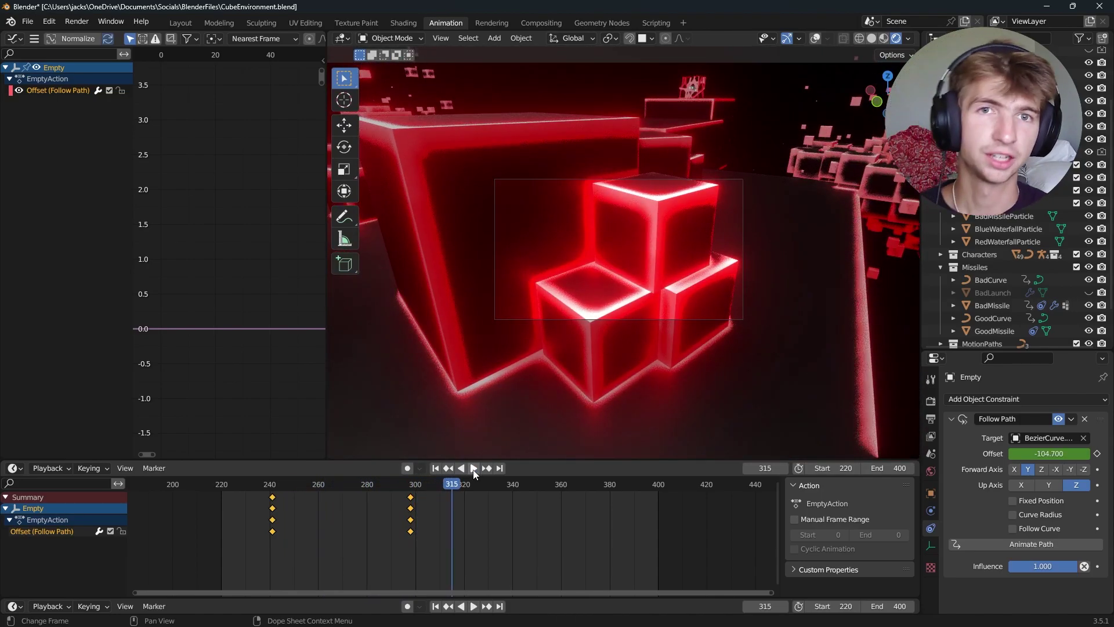